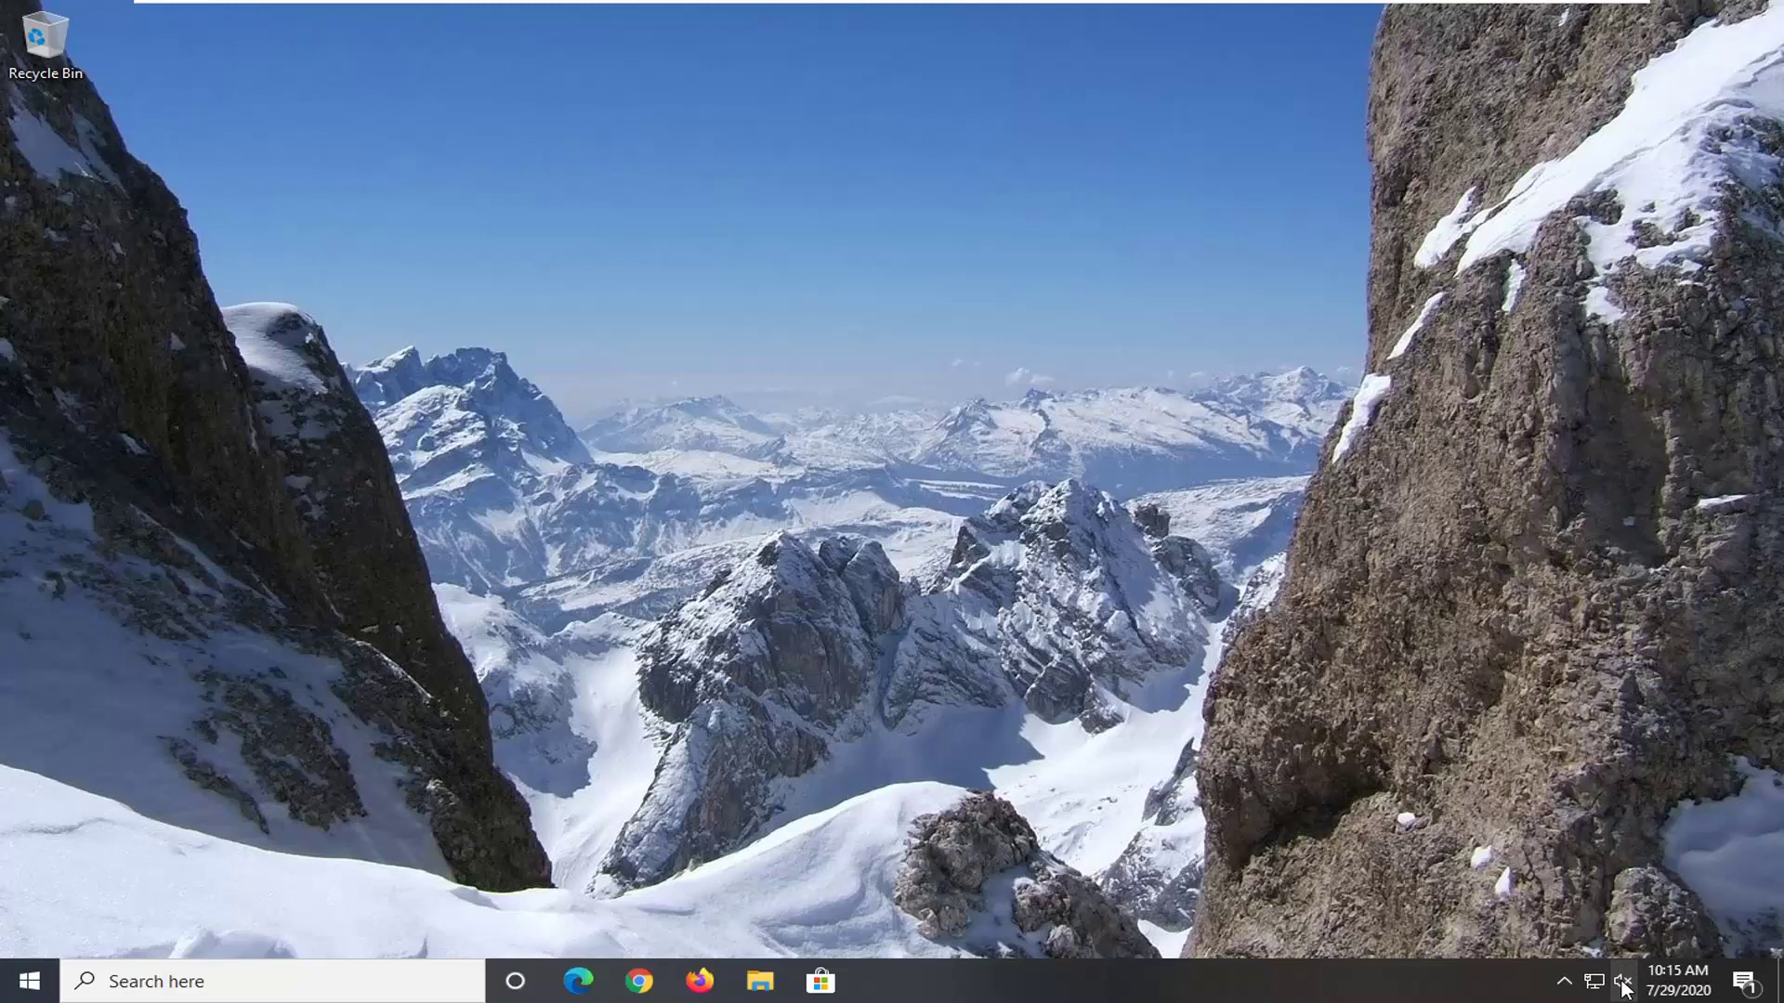
Raise the speaker volume from muted to 46, then turn it back down to 0.
left_click(1623, 987)
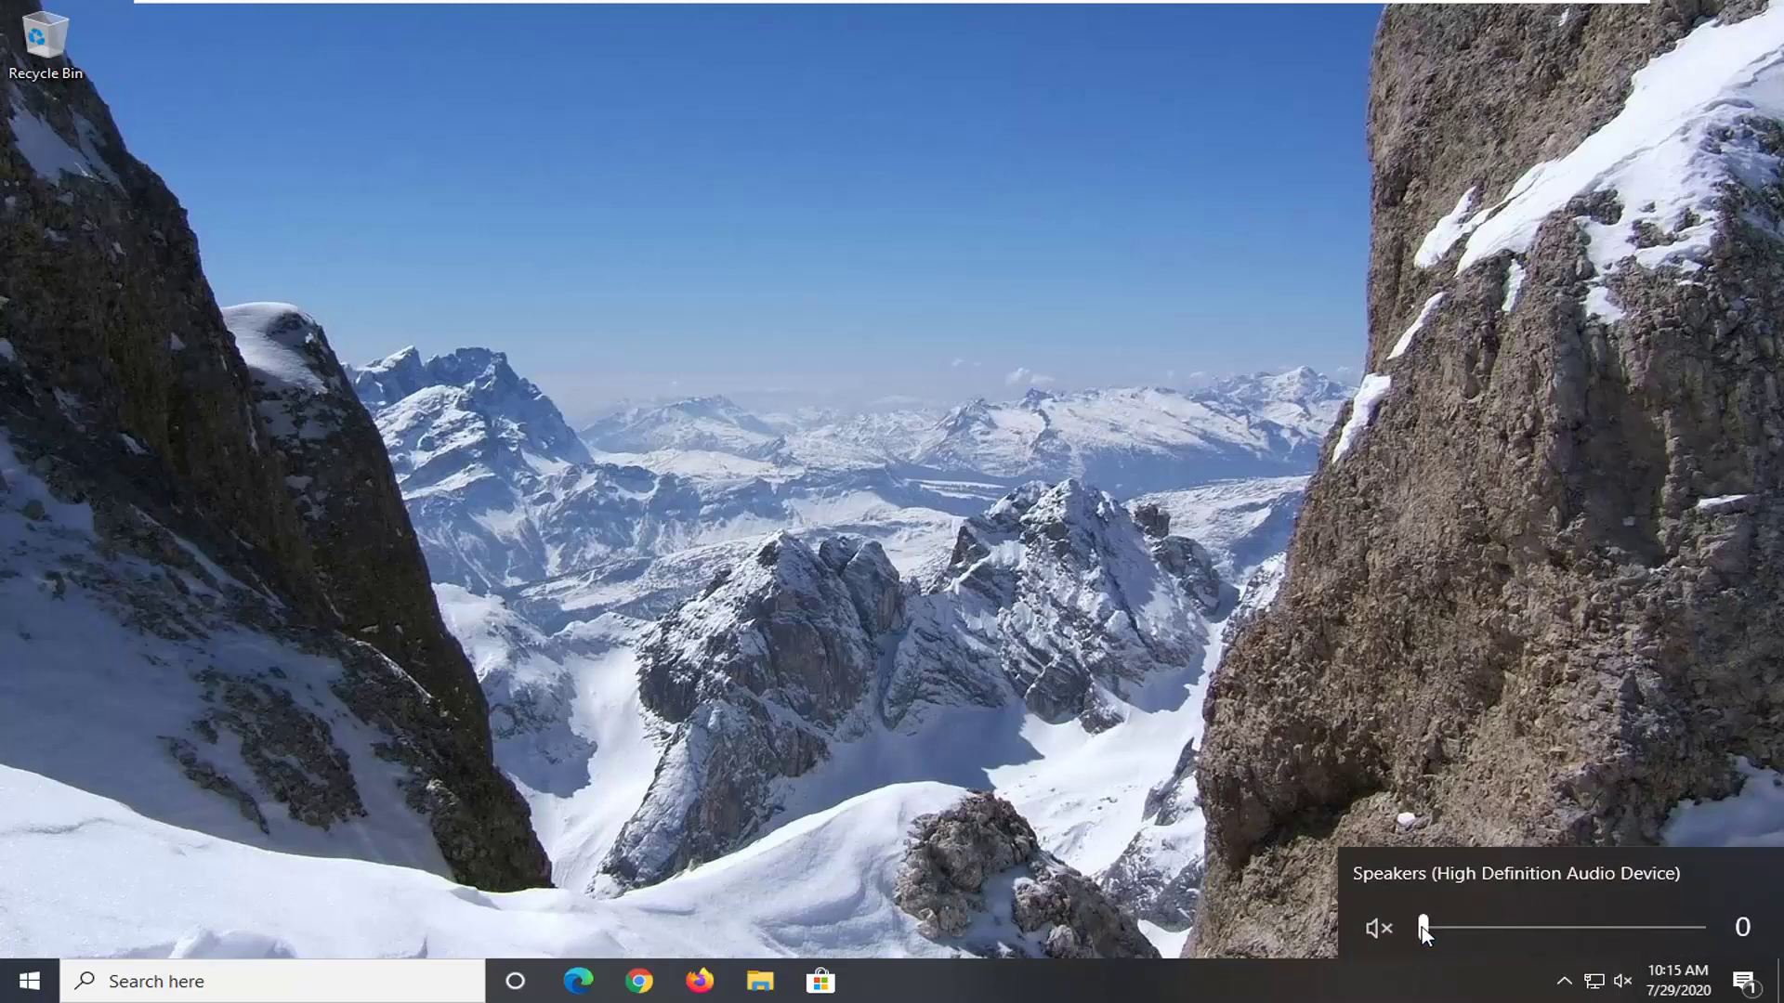
mouse_move(1423, 929)
left_mouse_down()
mouse_move(1549, 931)
mouse_move(1419, 929)
left_mouse_up()
left_click(1422, 561)
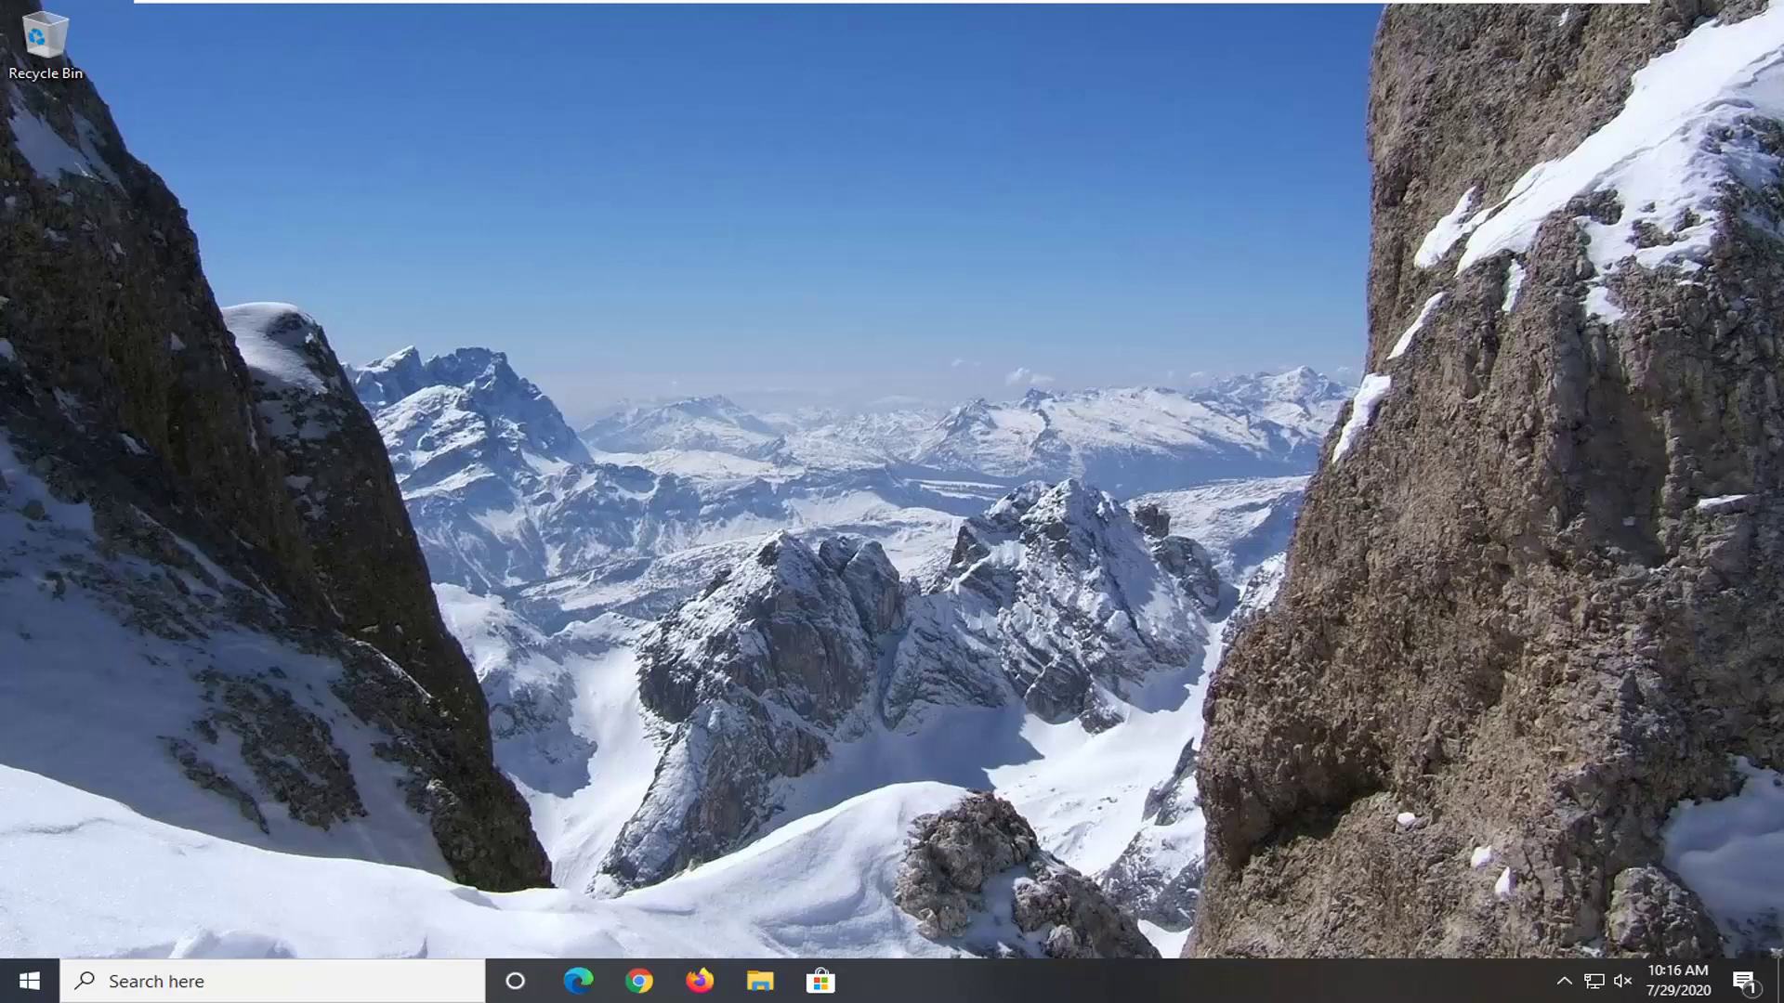
Search Start for 'services' and launch the Services app.
left_click(30, 983)
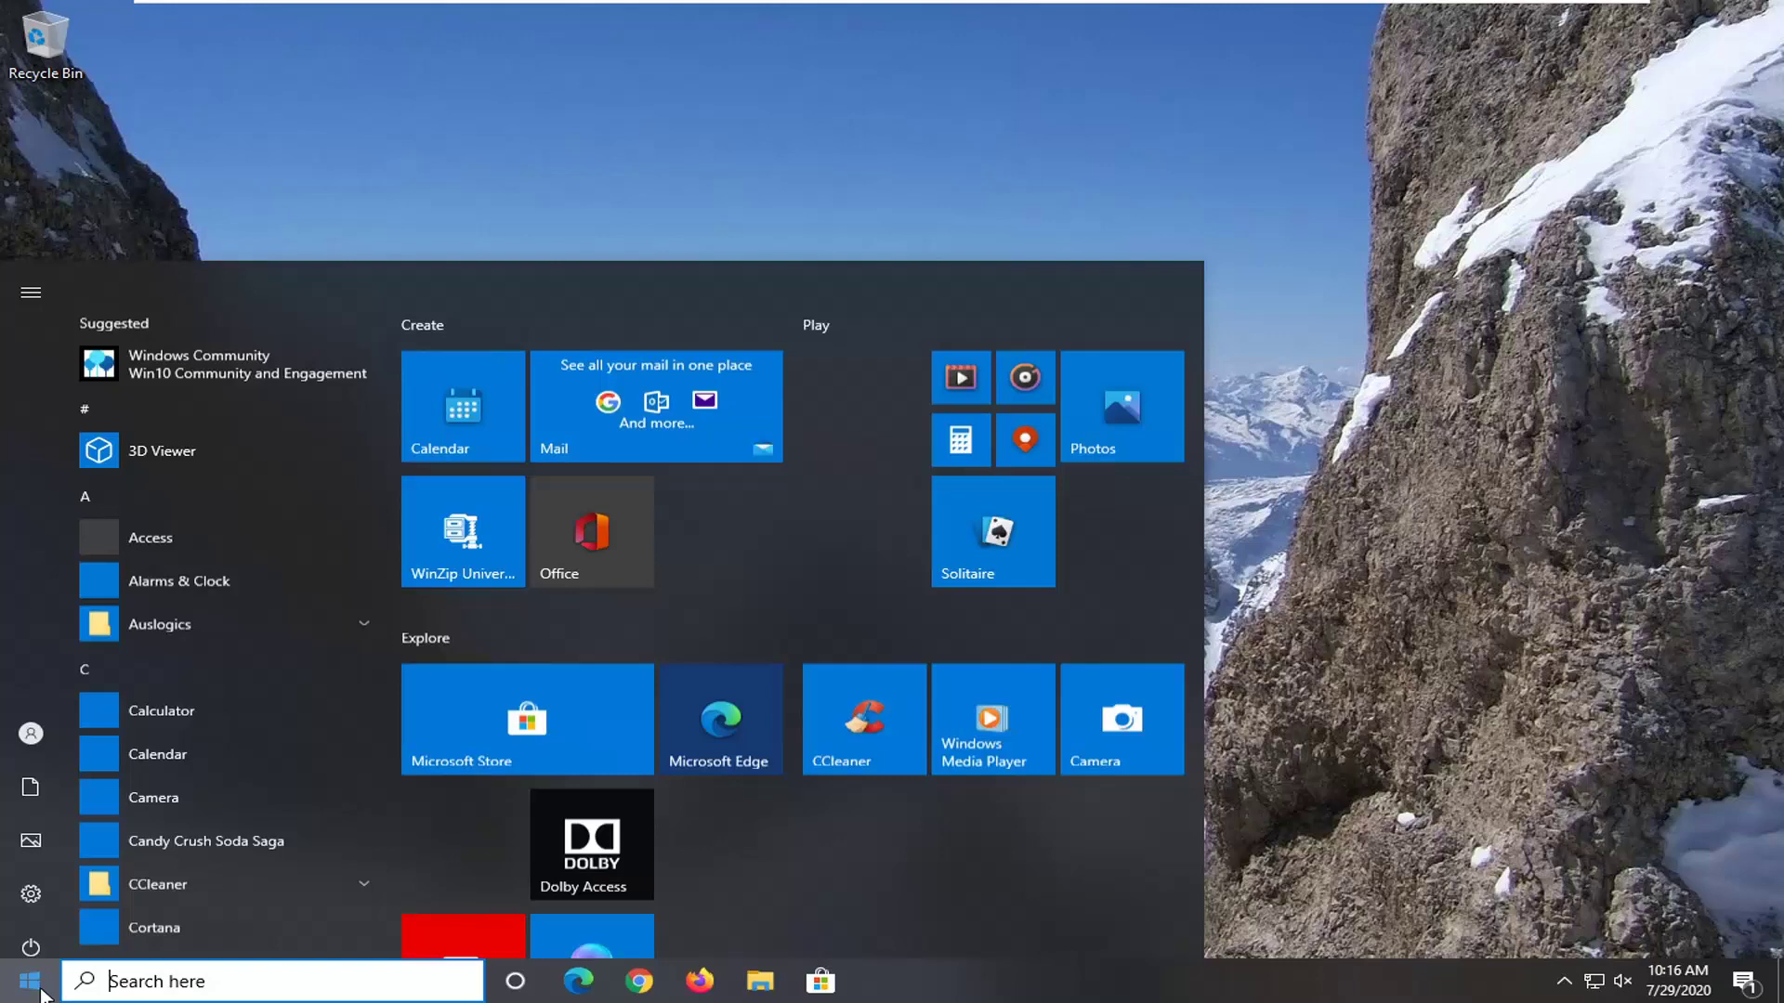
type("serv")
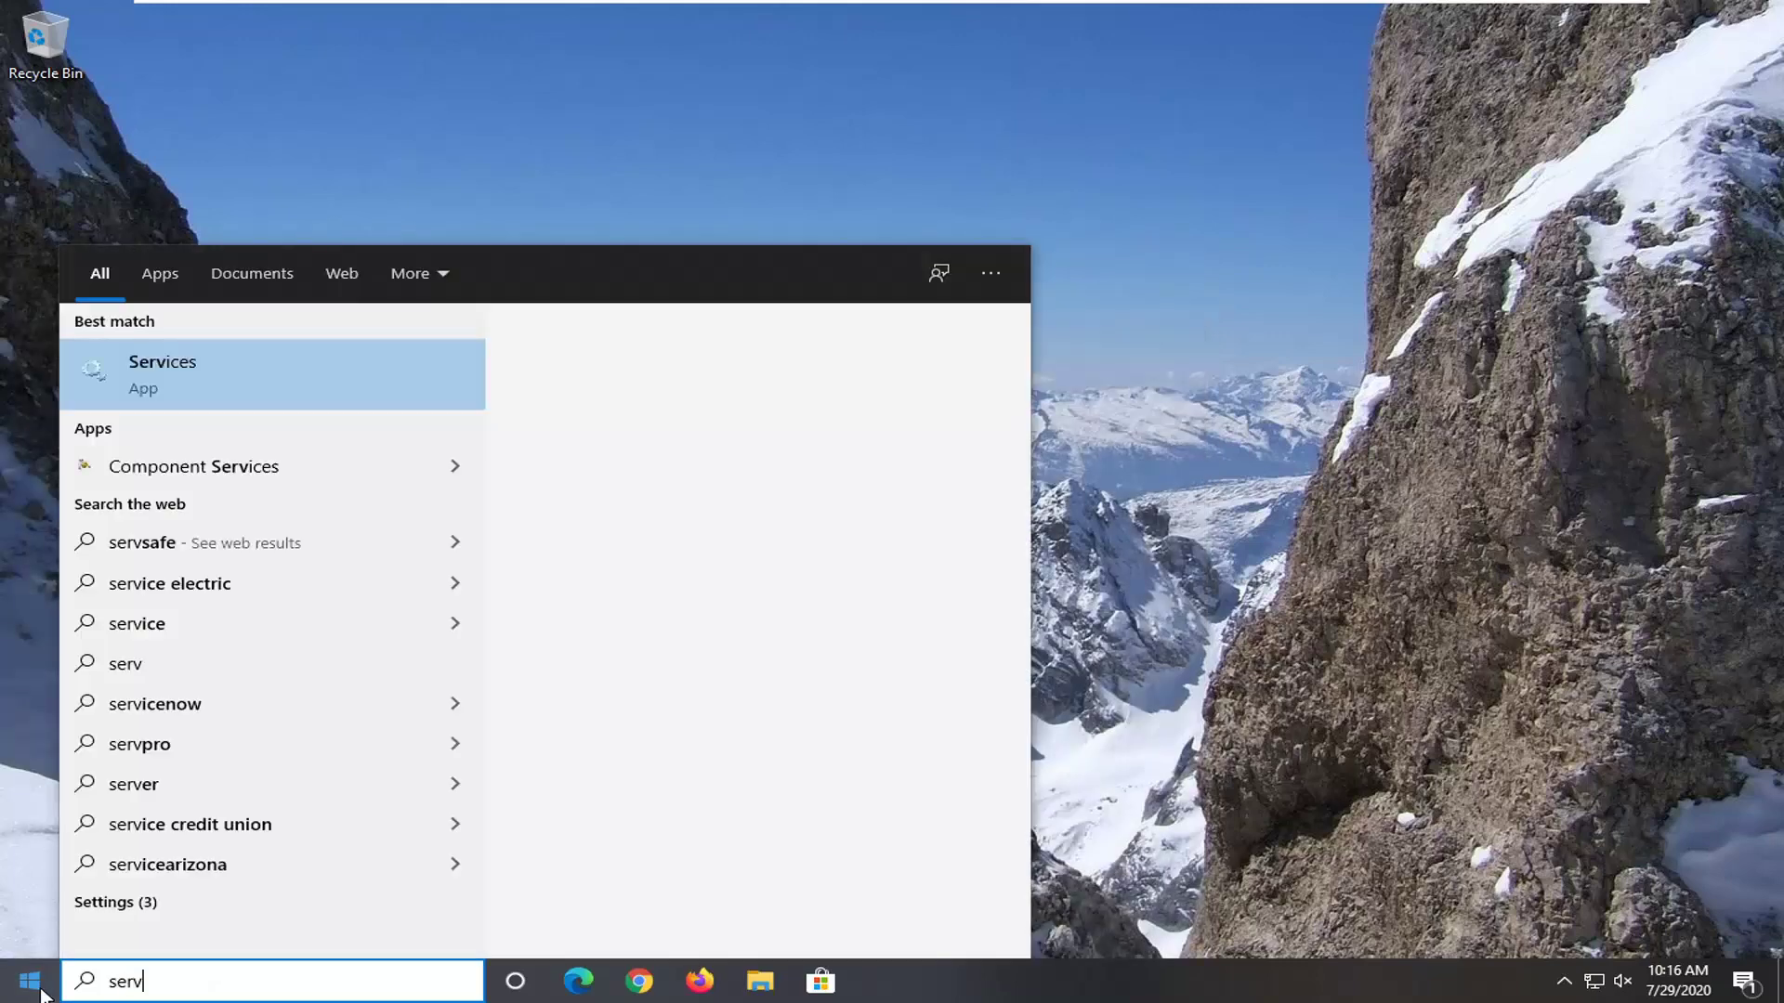
type("ices")
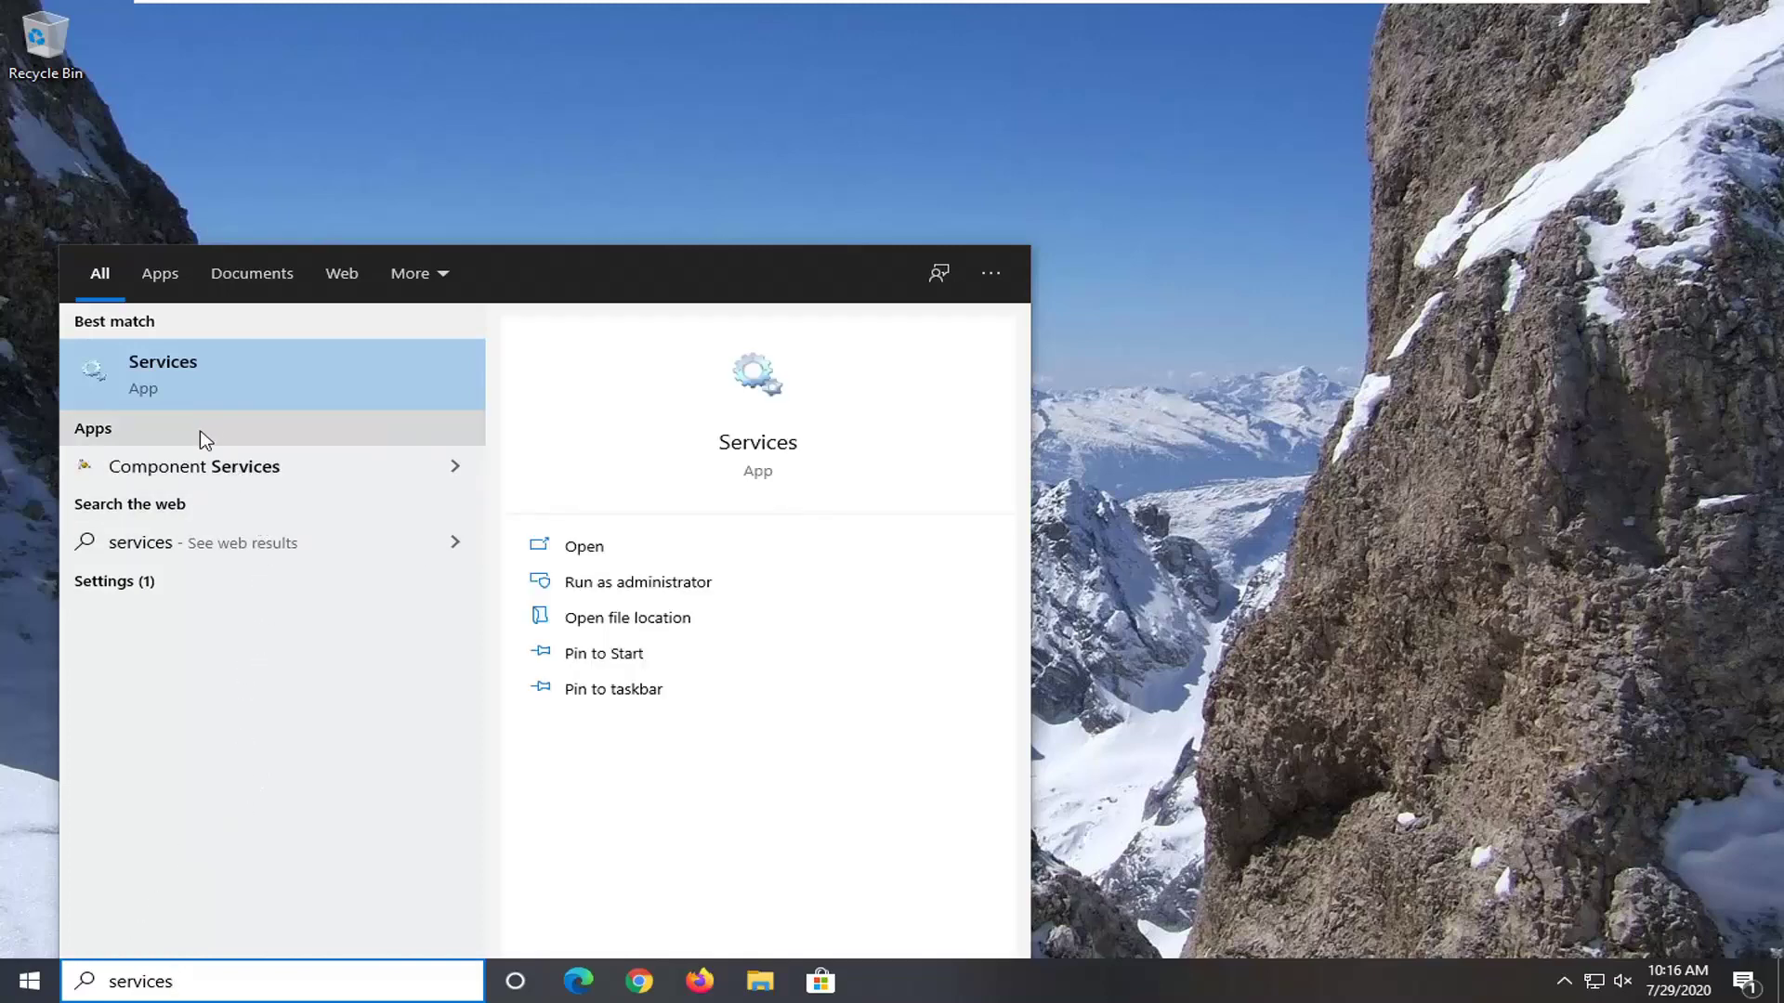
left_click(199, 386)
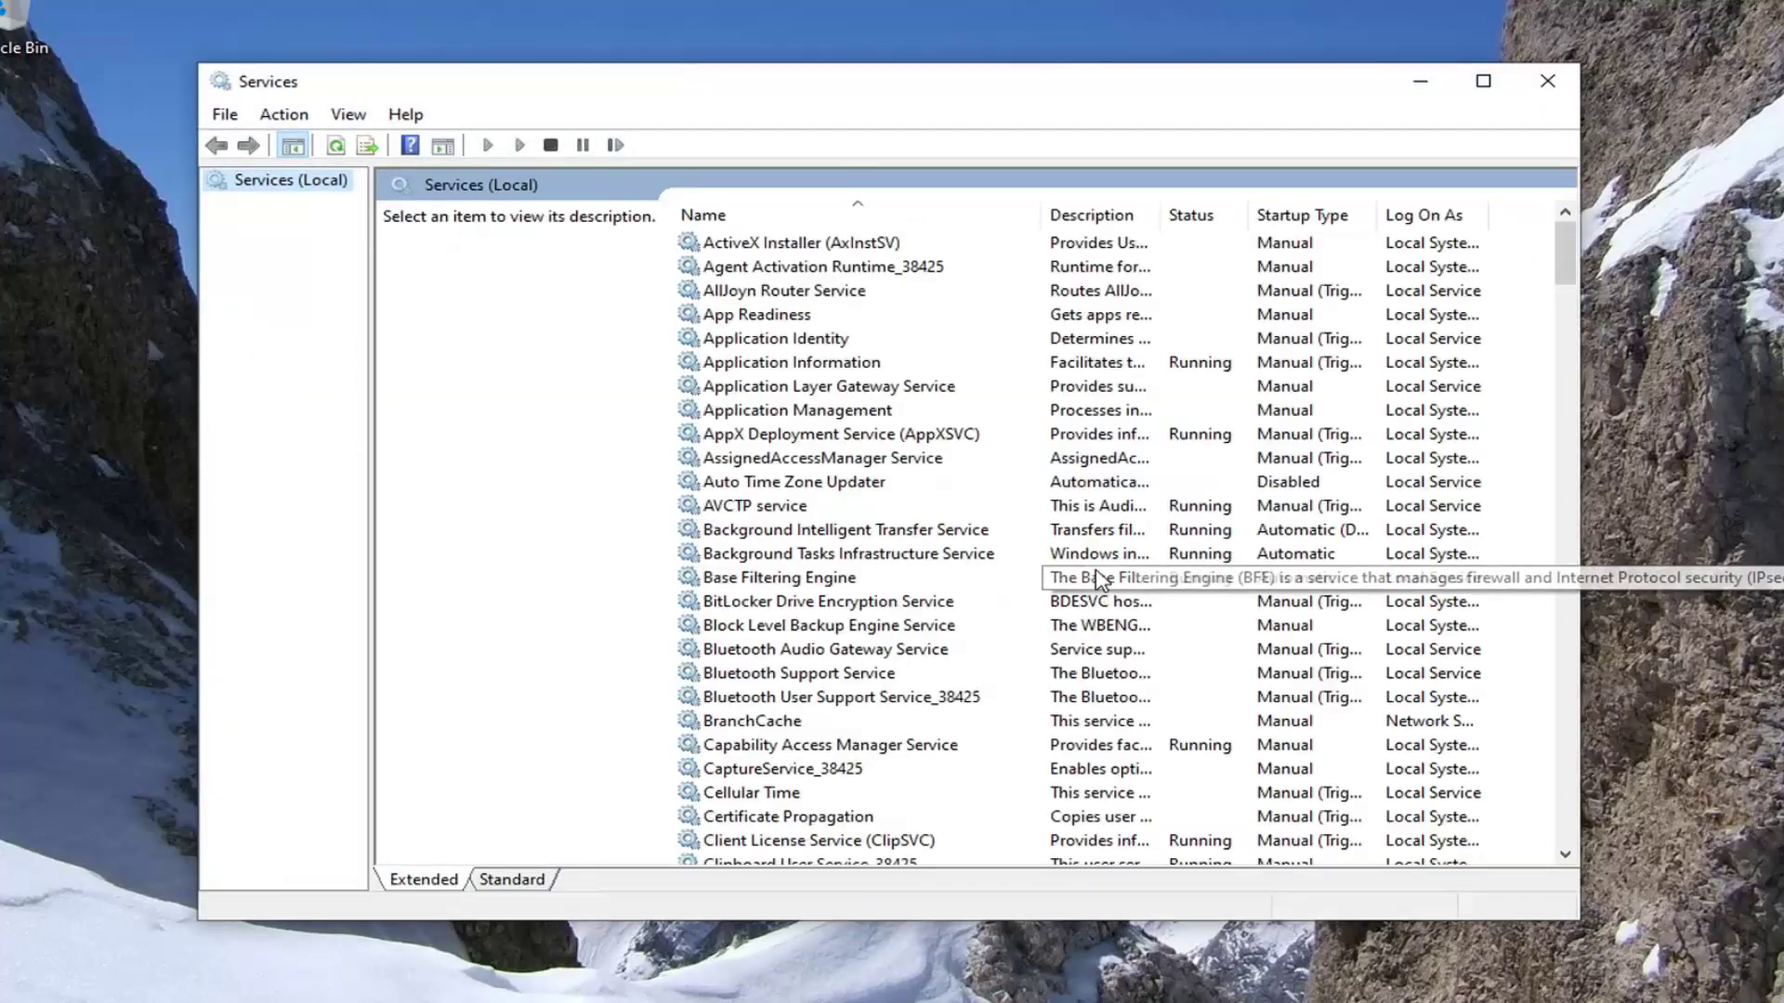
Adjust the Services window and select the Windows Audio service in the list.
left_click_drag(1565, 253, 1571, 509)
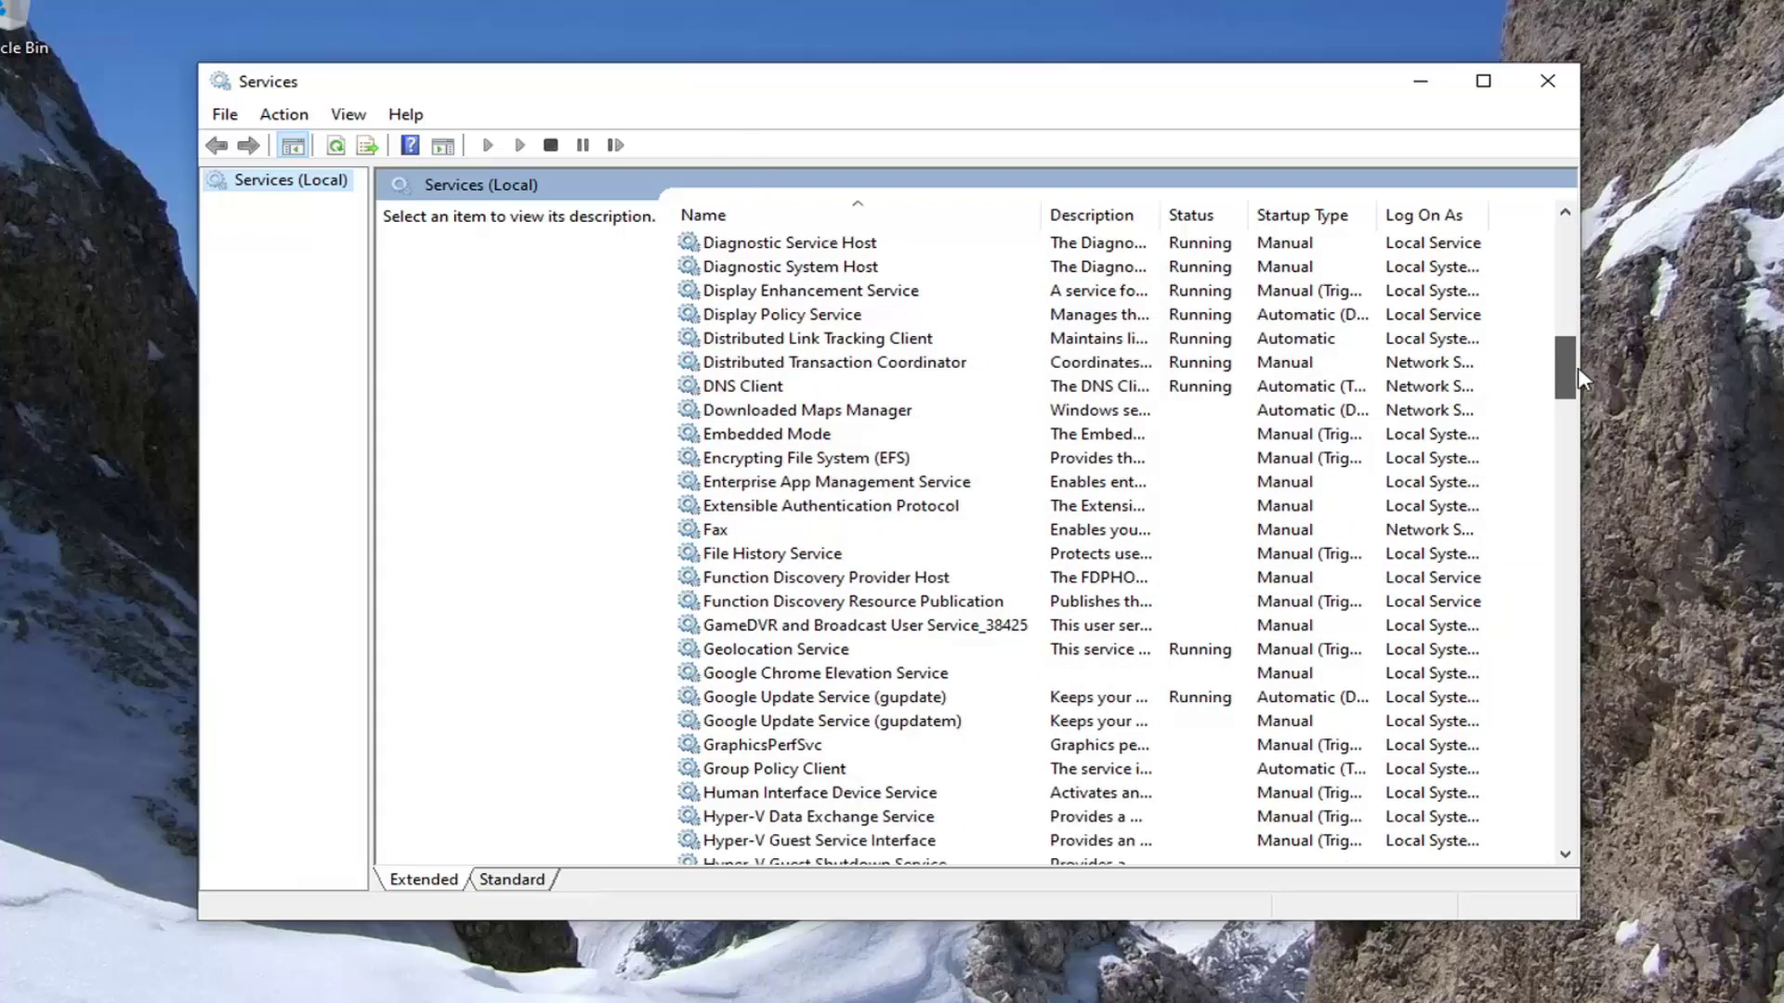
left_click_drag(1576, 368, 1568, 385)
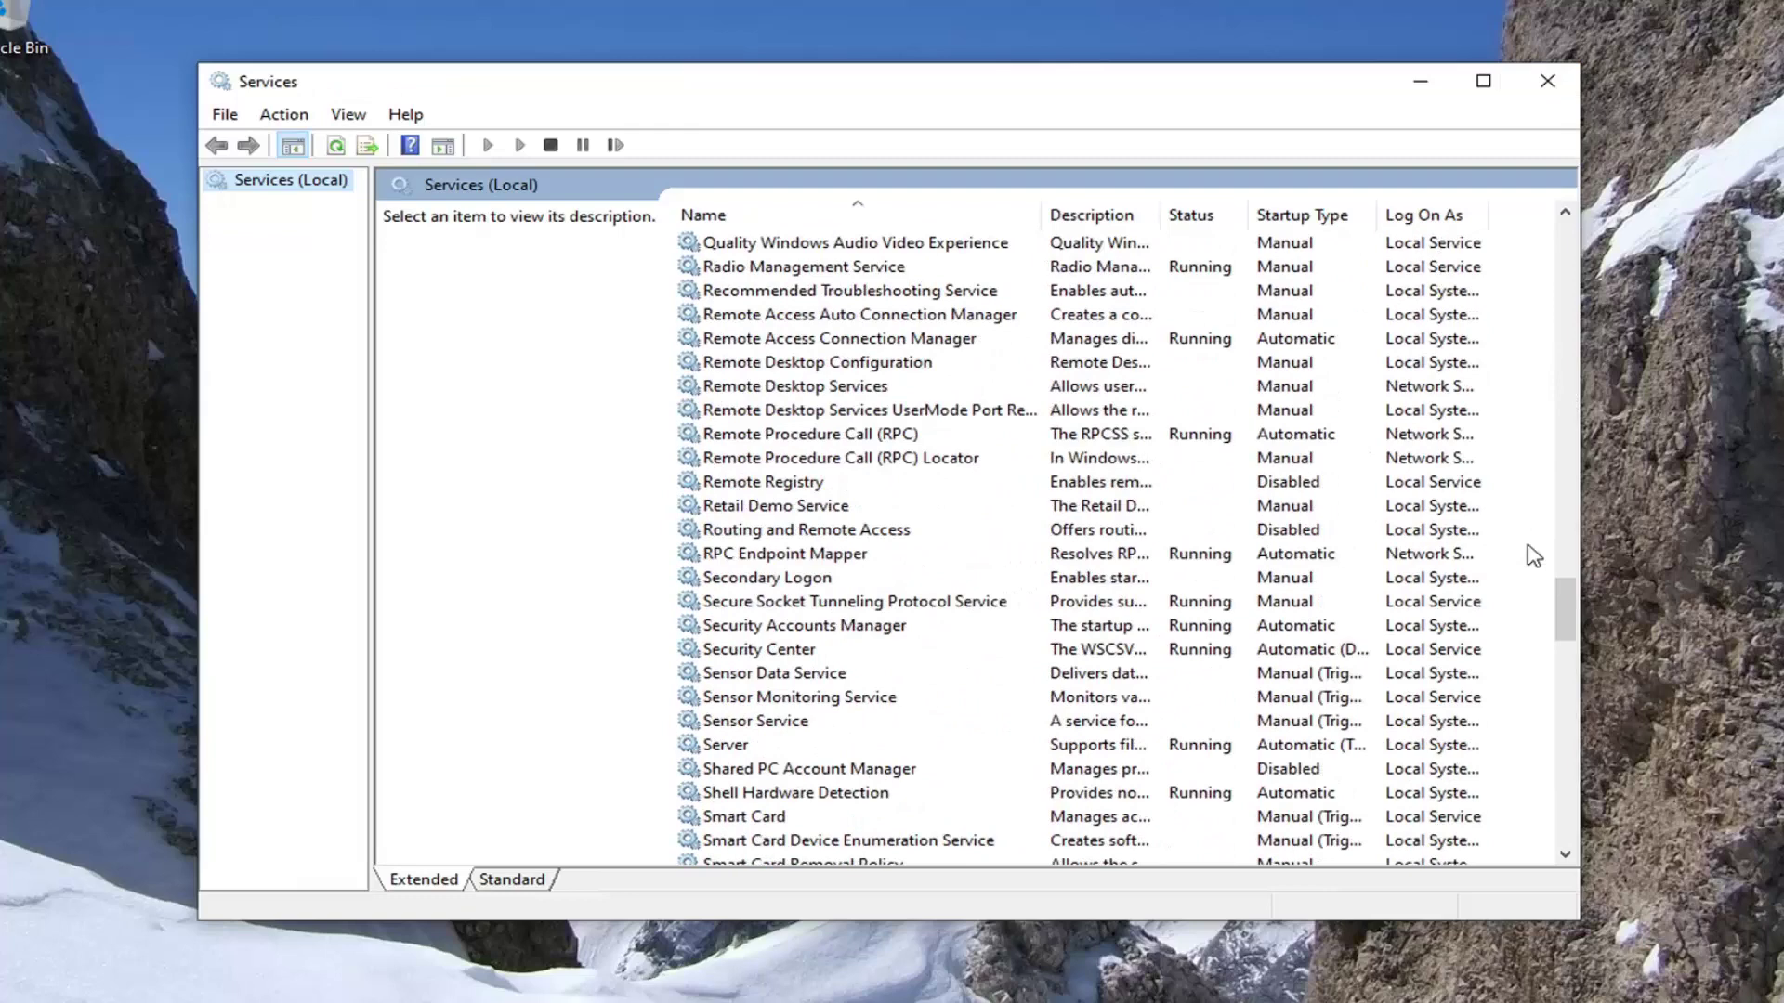
mouse_move(1565, 634)
left_mouse_down()
mouse_move(1496, 655)
mouse_move(1049, 647)
left_mouse_up()
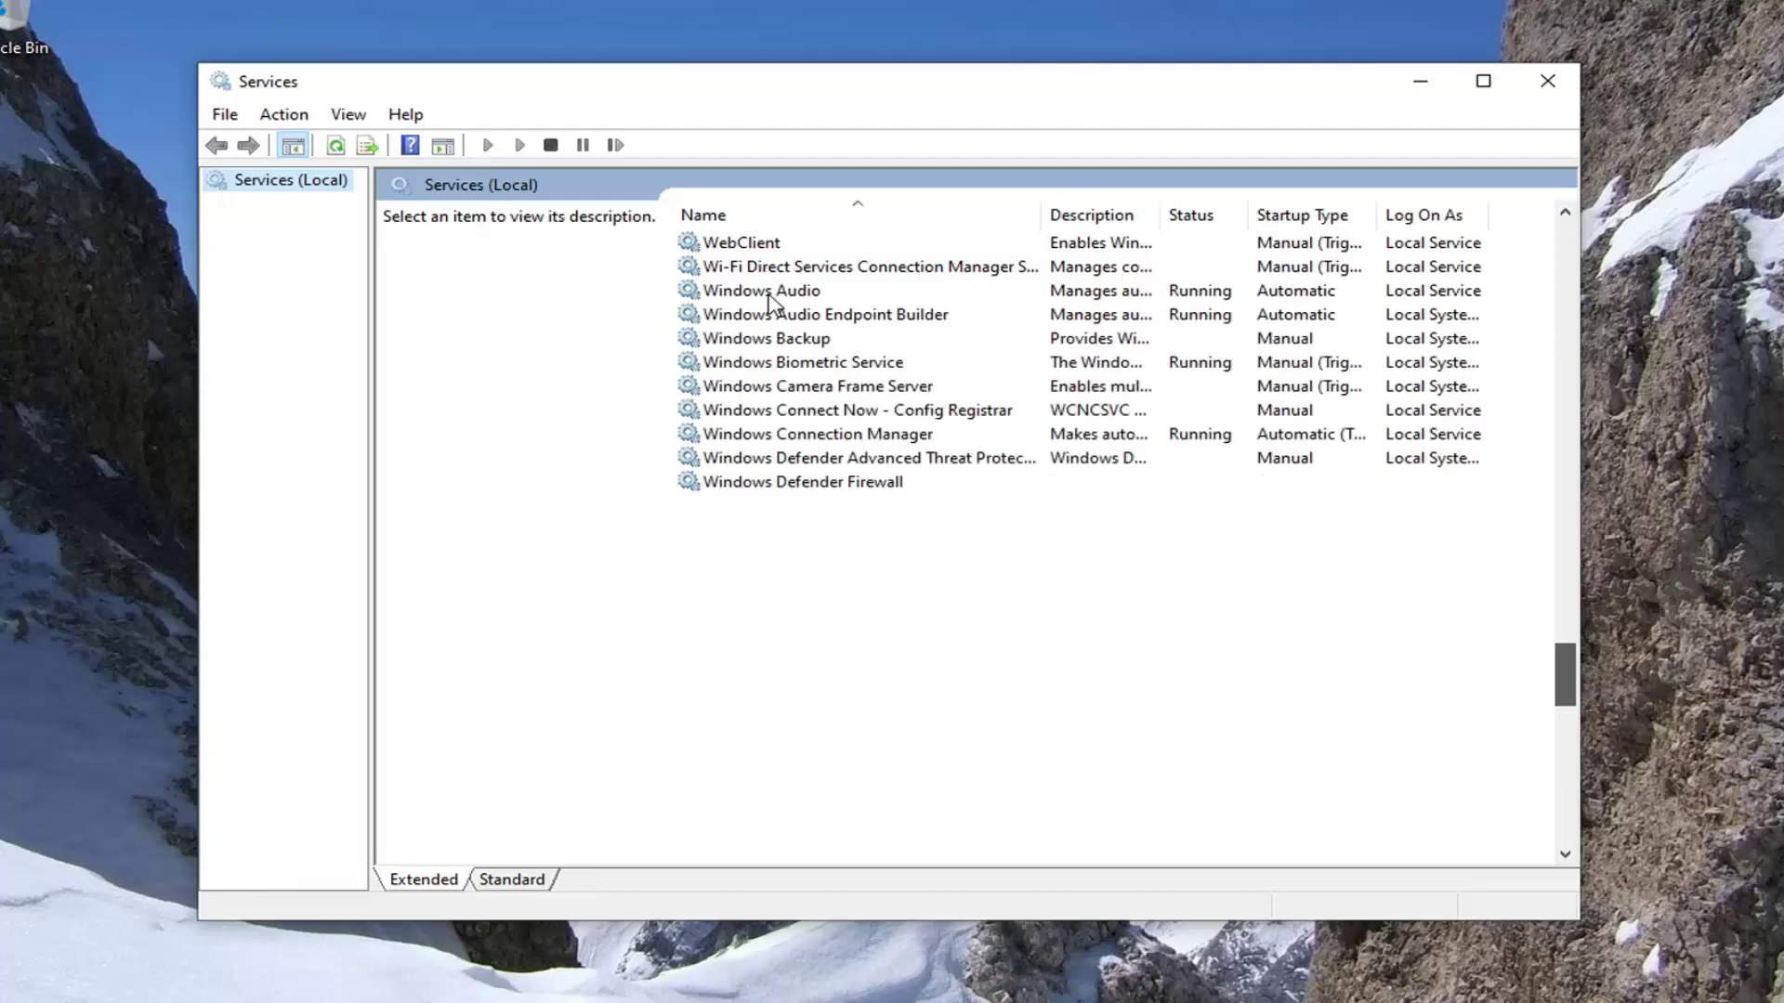
scroll(770, 299, "down", 7)
left_click(769, 292)
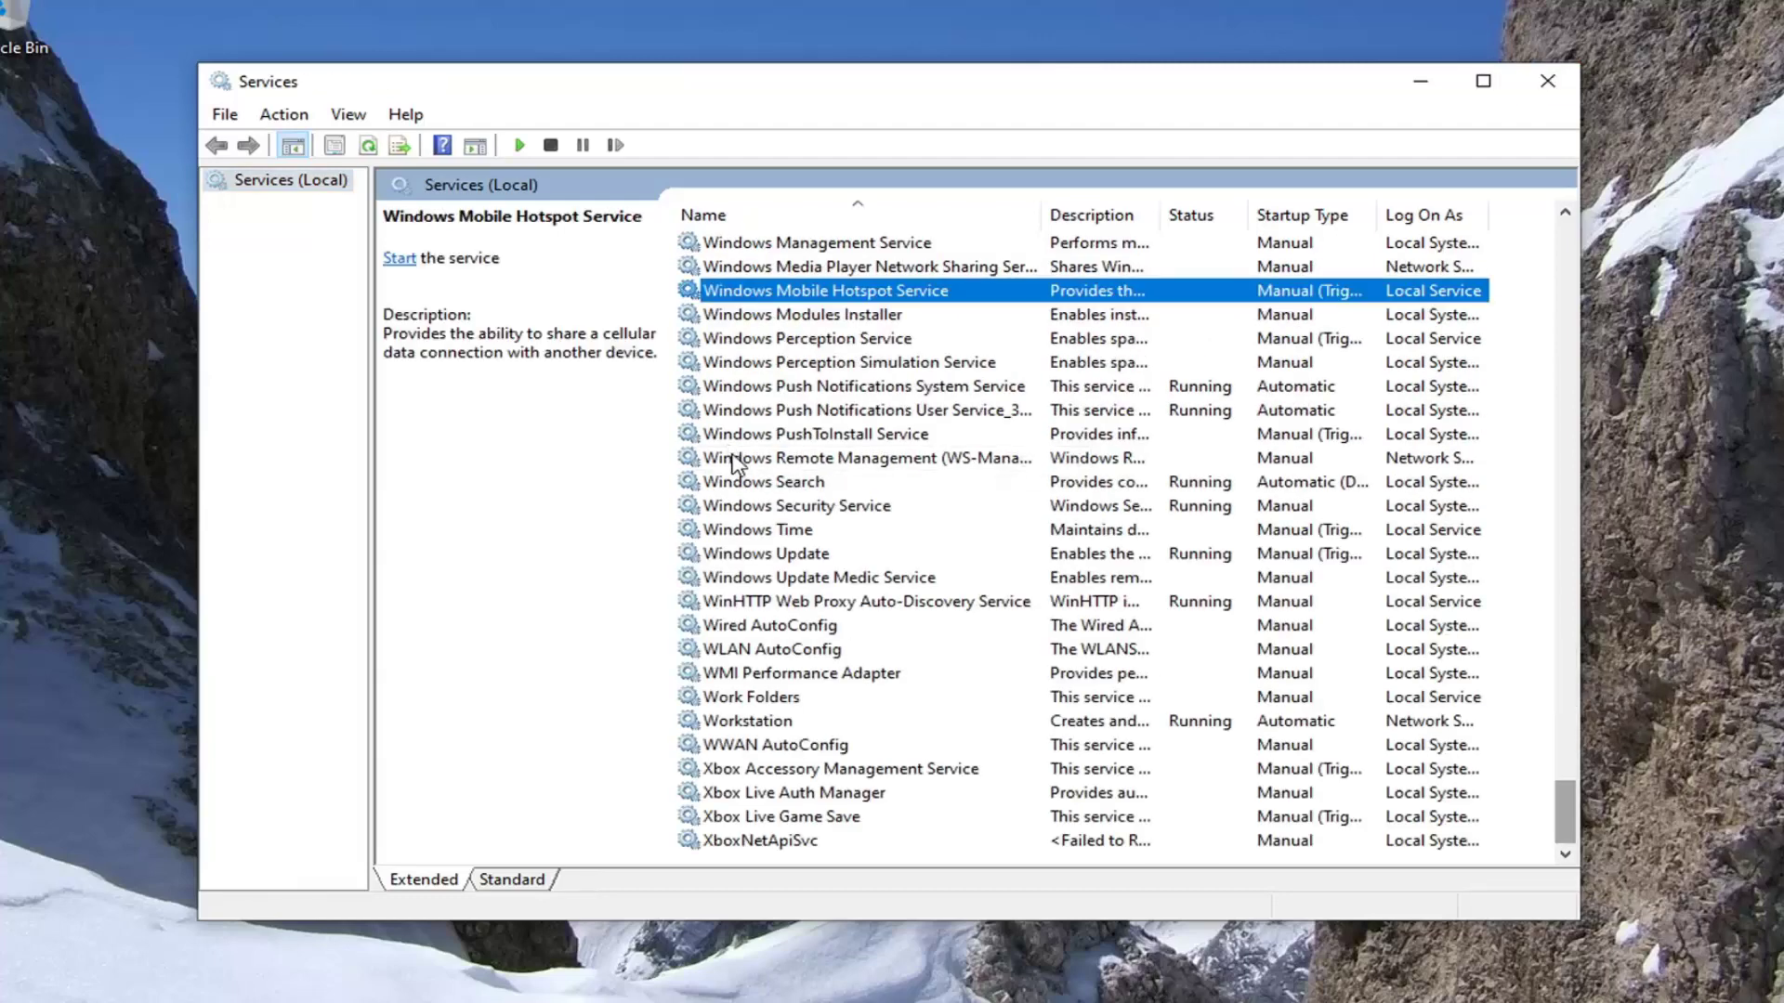
scroll(741, 460, "up", 9)
left_click(780, 436)
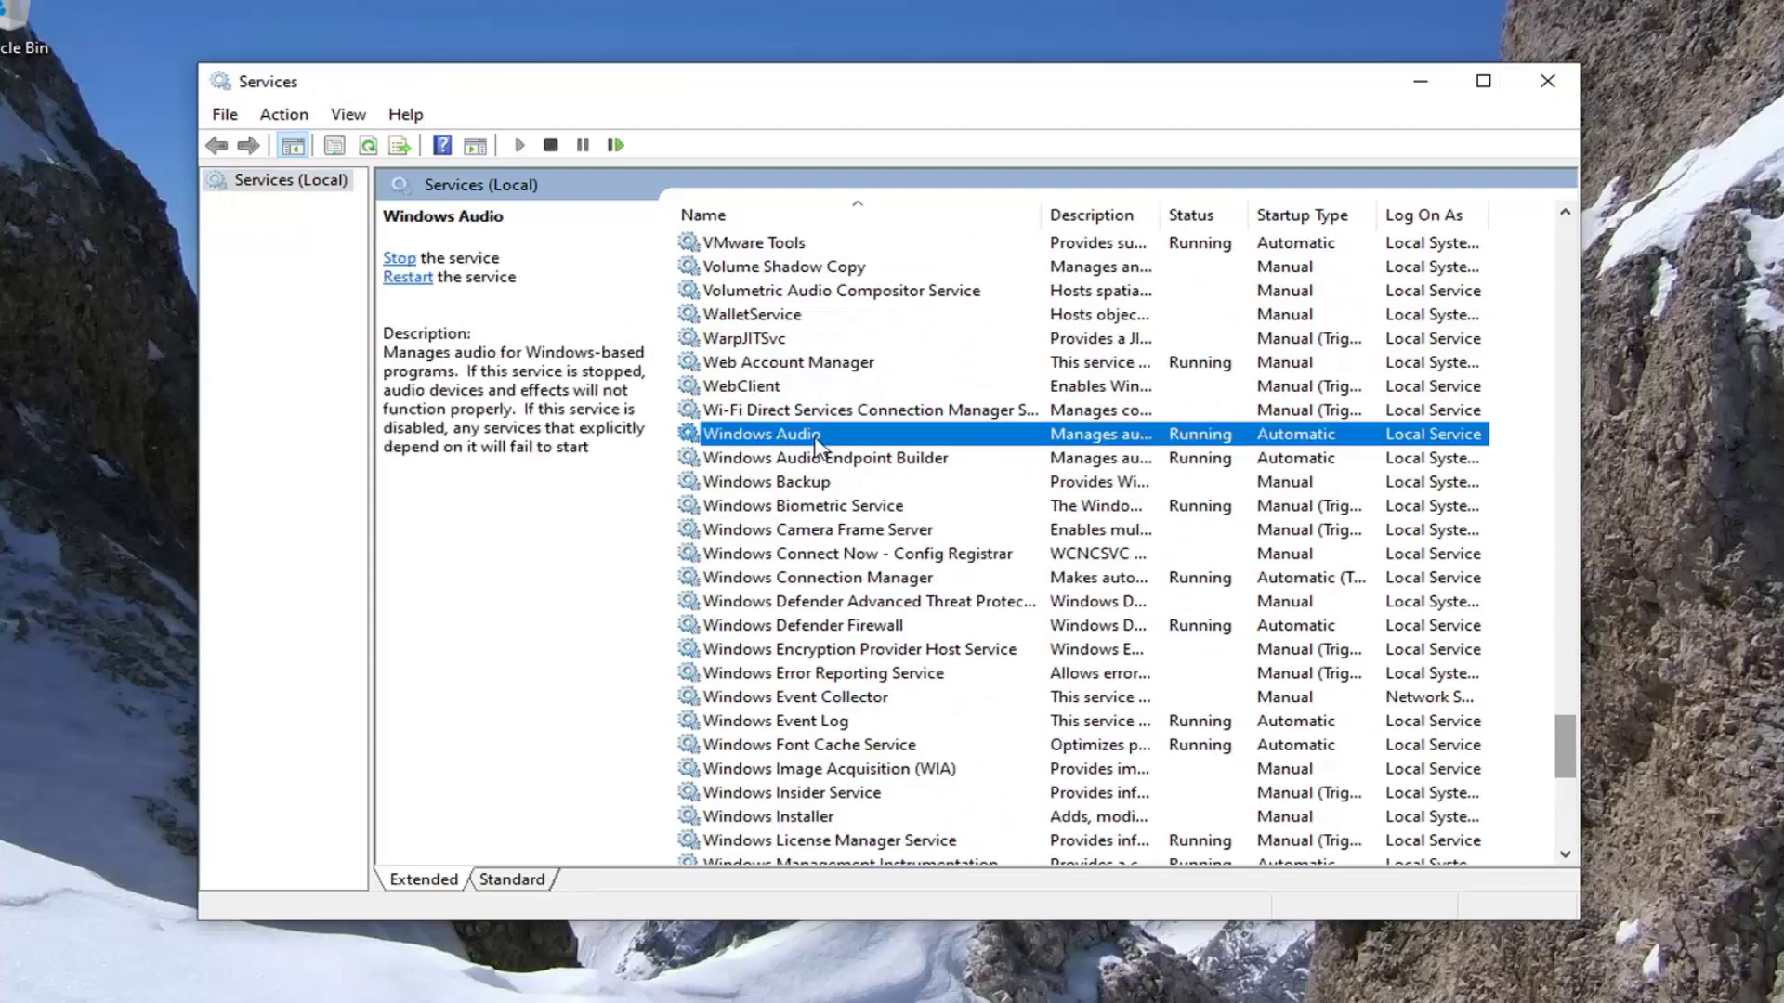
In Windows Audio properties, keep startup type Automatic, stop and start the service, and apply.
double_click(776, 437)
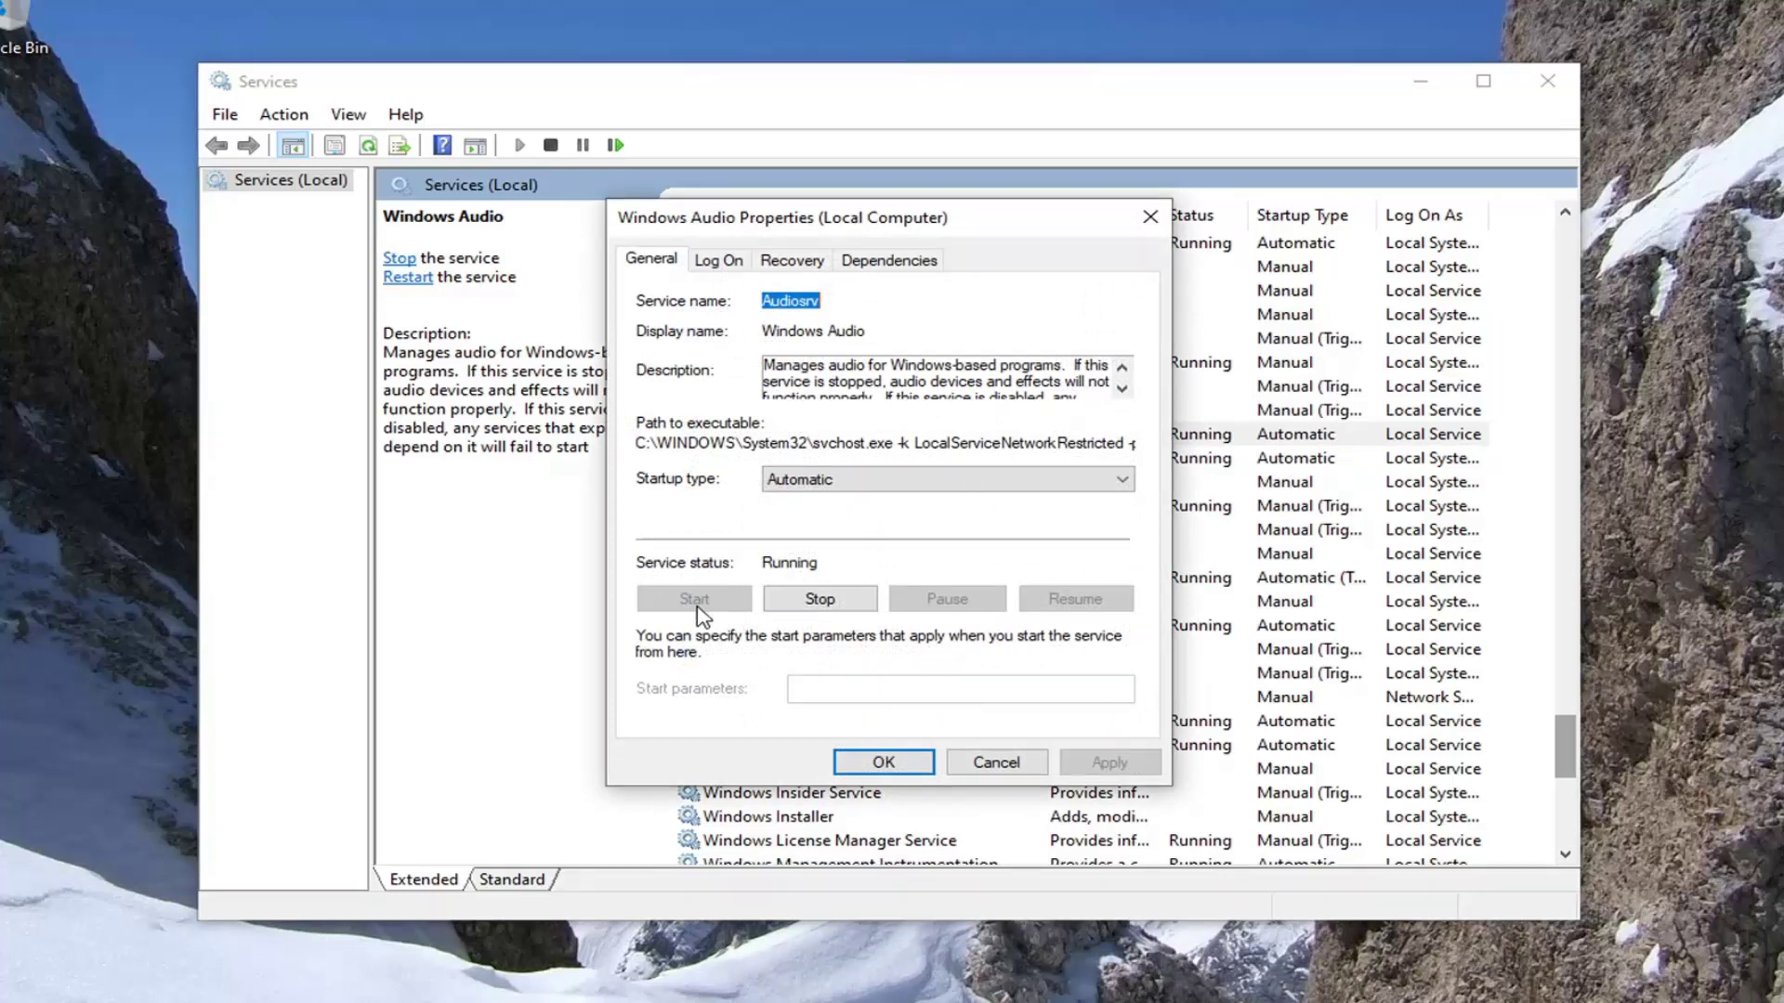
left_click(825, 483)
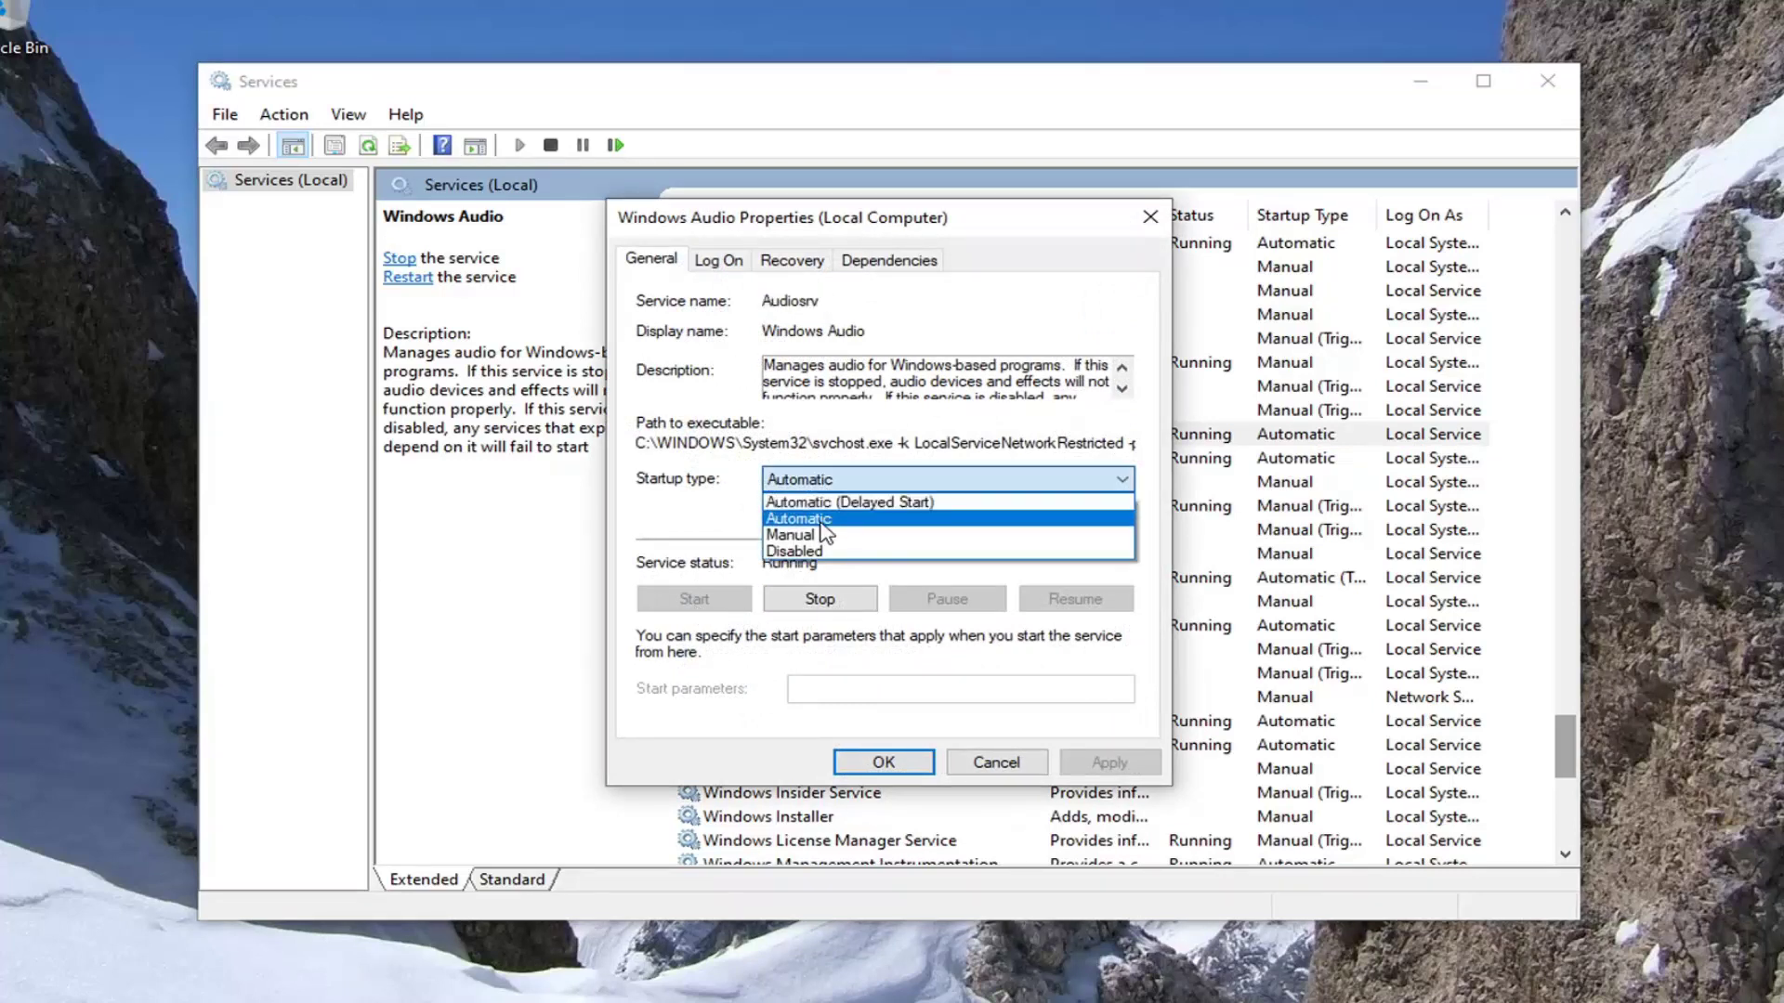
left_click(823, 516)
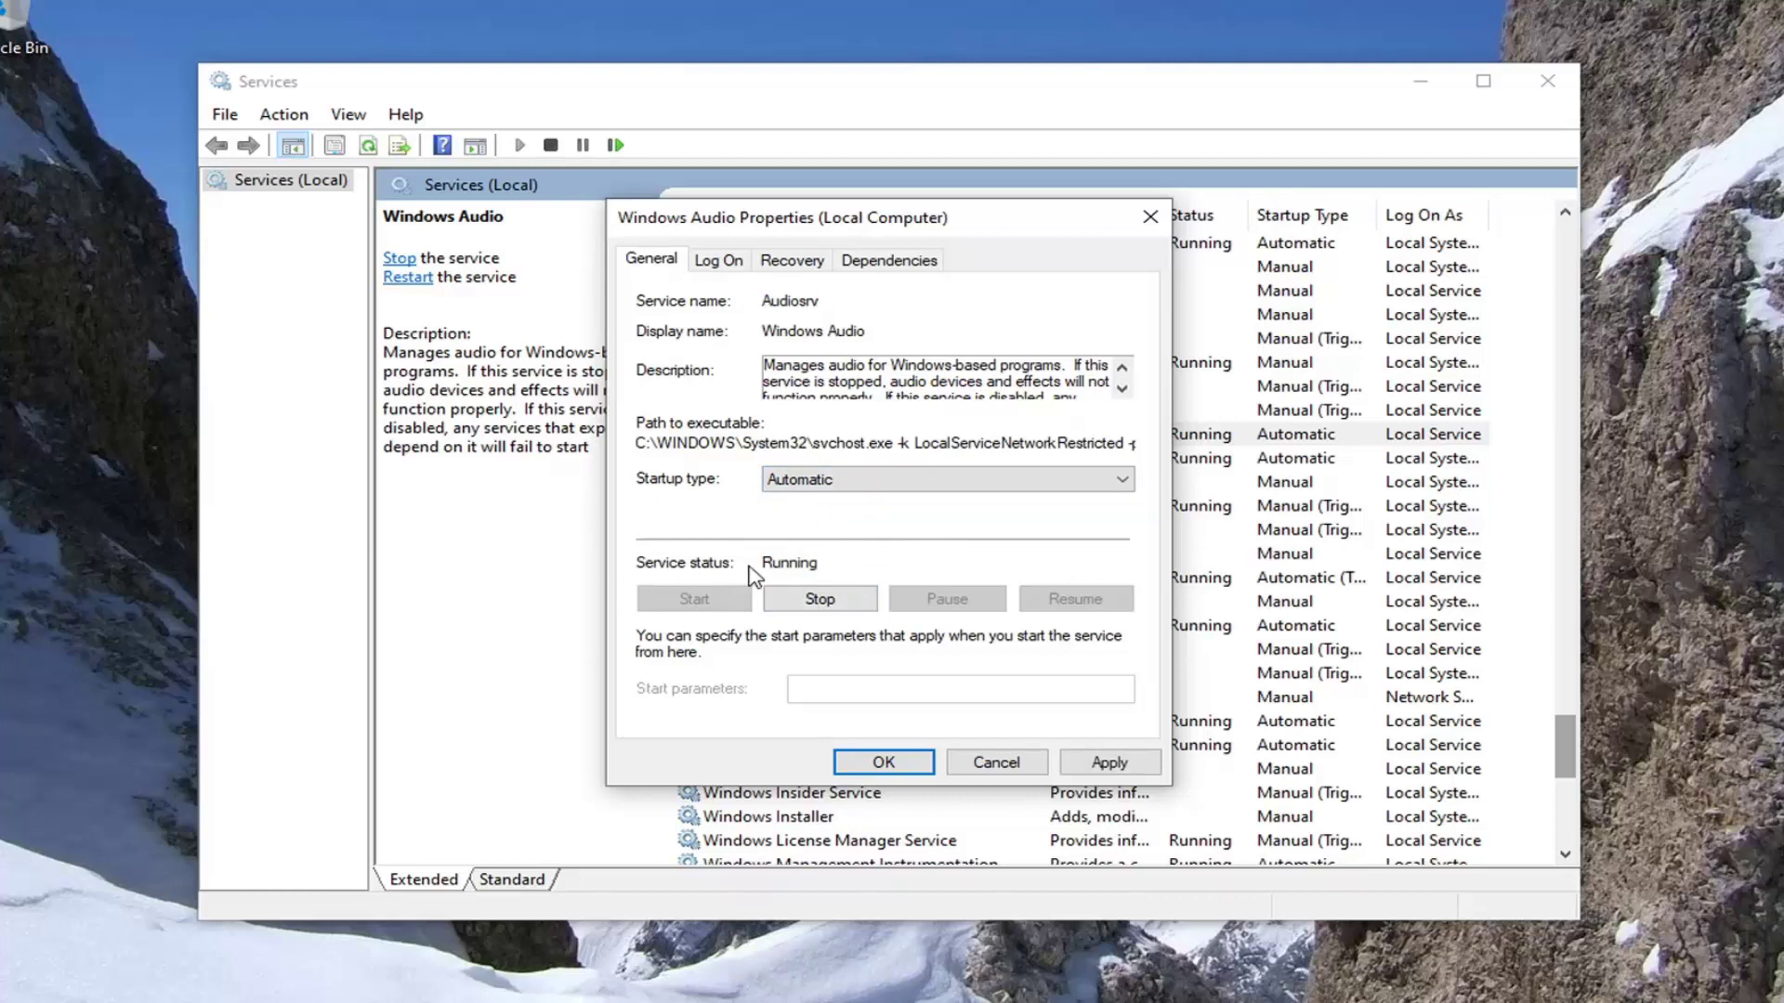
left_click(820, 600)
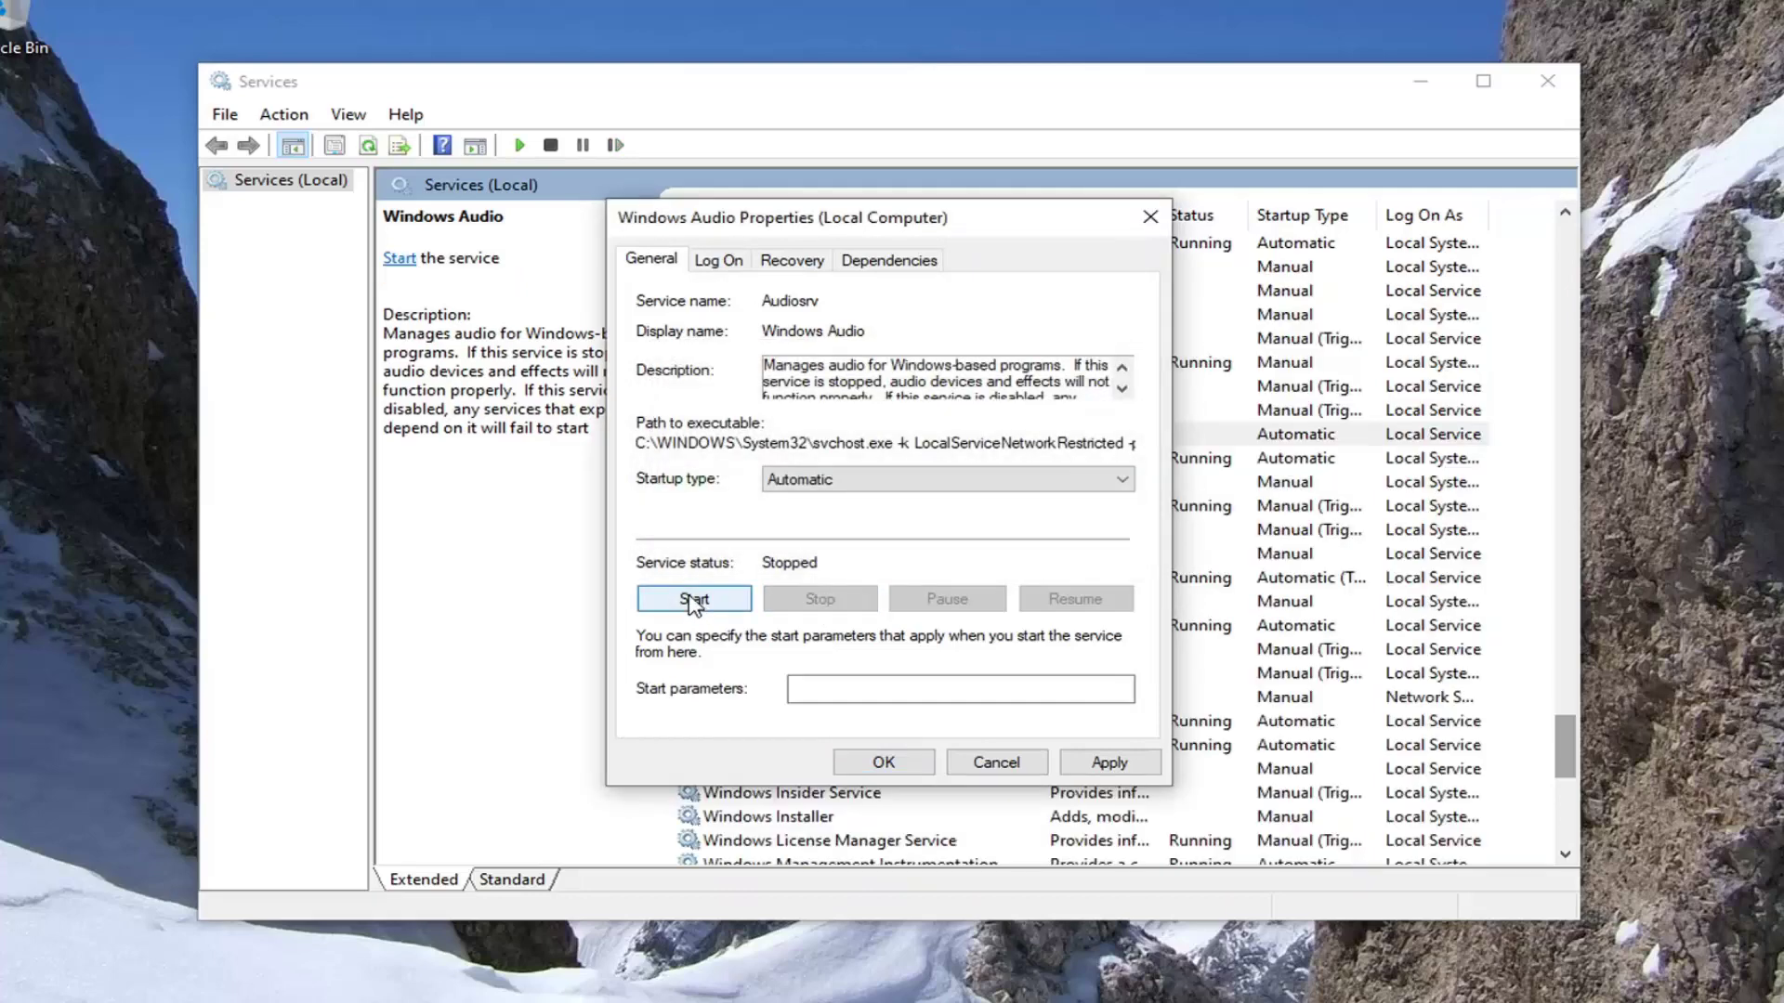
left_click(695, 599)
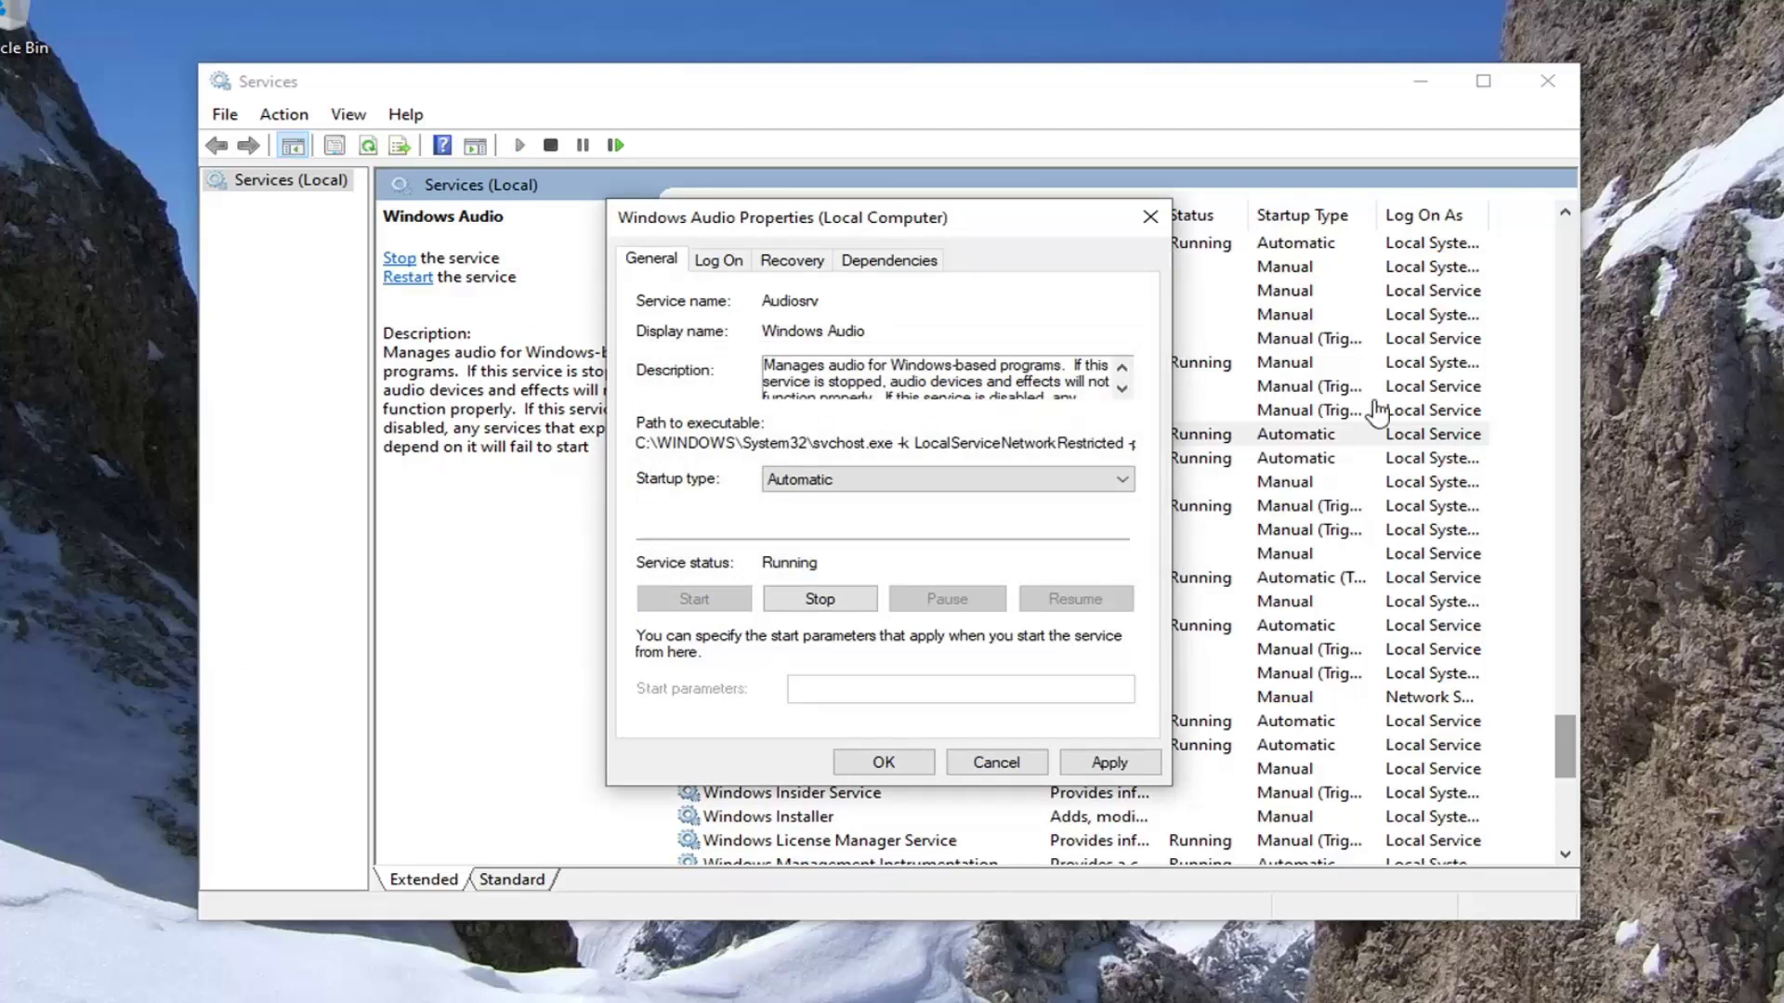
left_click(1110, 762)
left_click(884, 761)
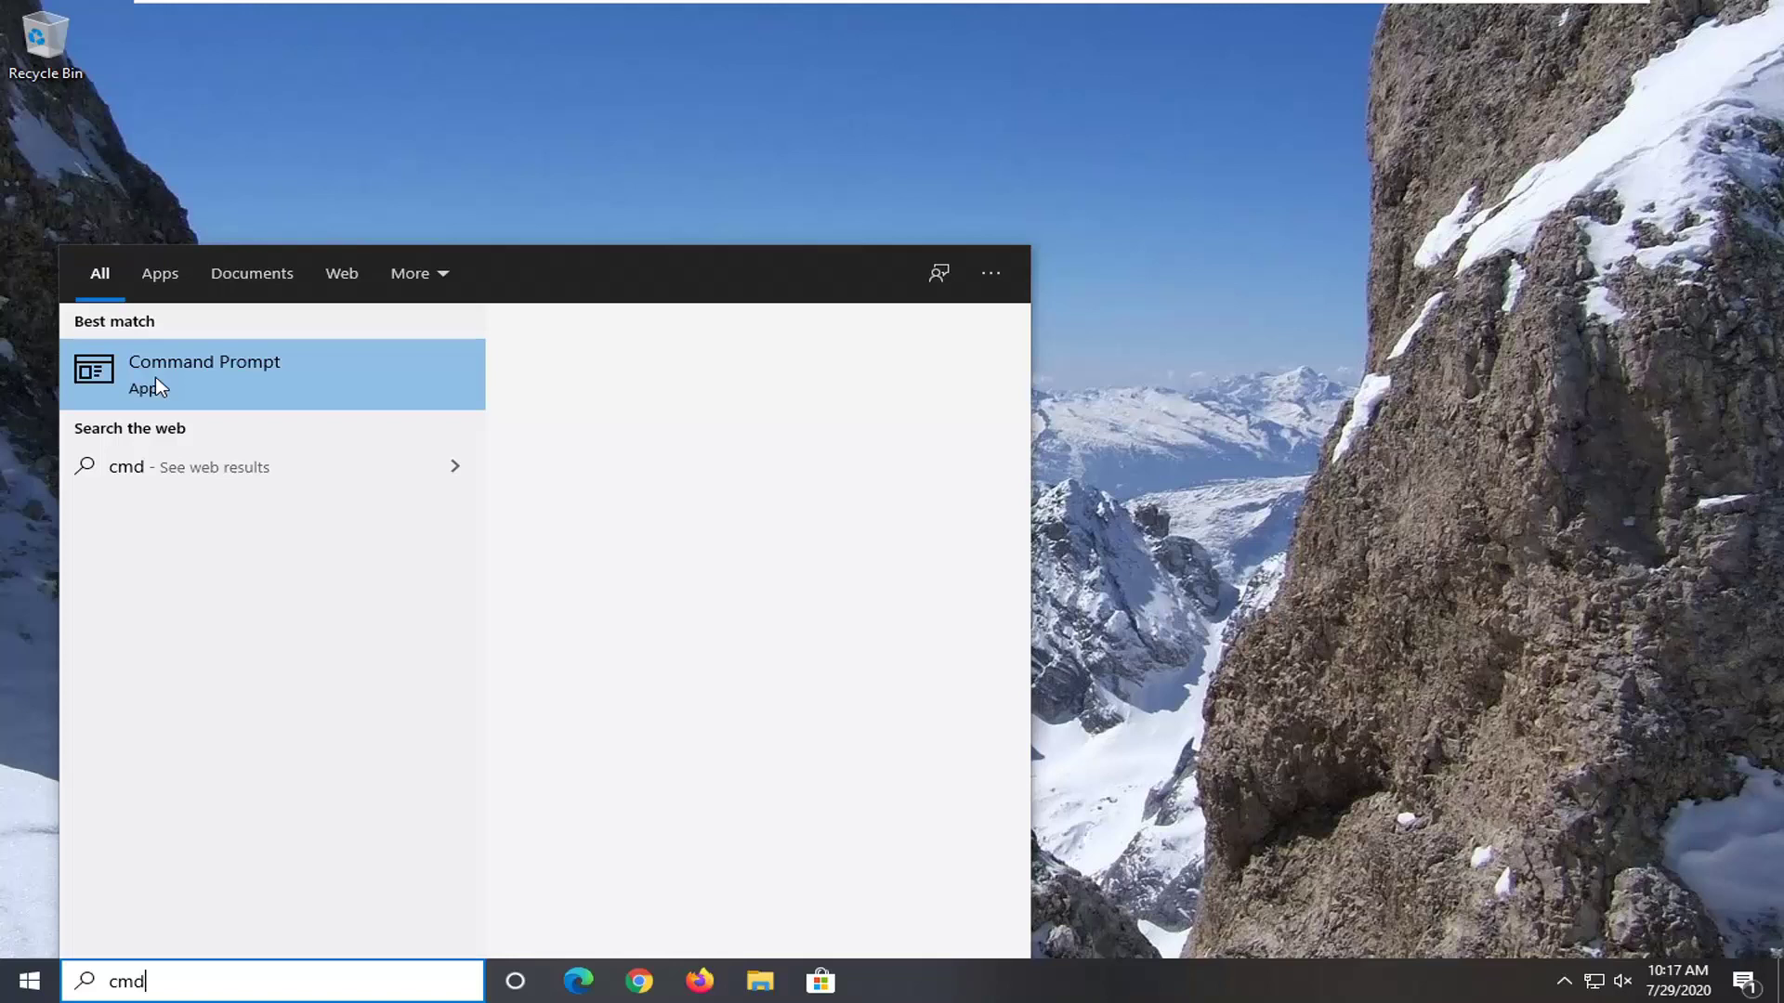
Run the Command Prompt search result as administrator and approve the UAC prompt.
left_click(158, 385)
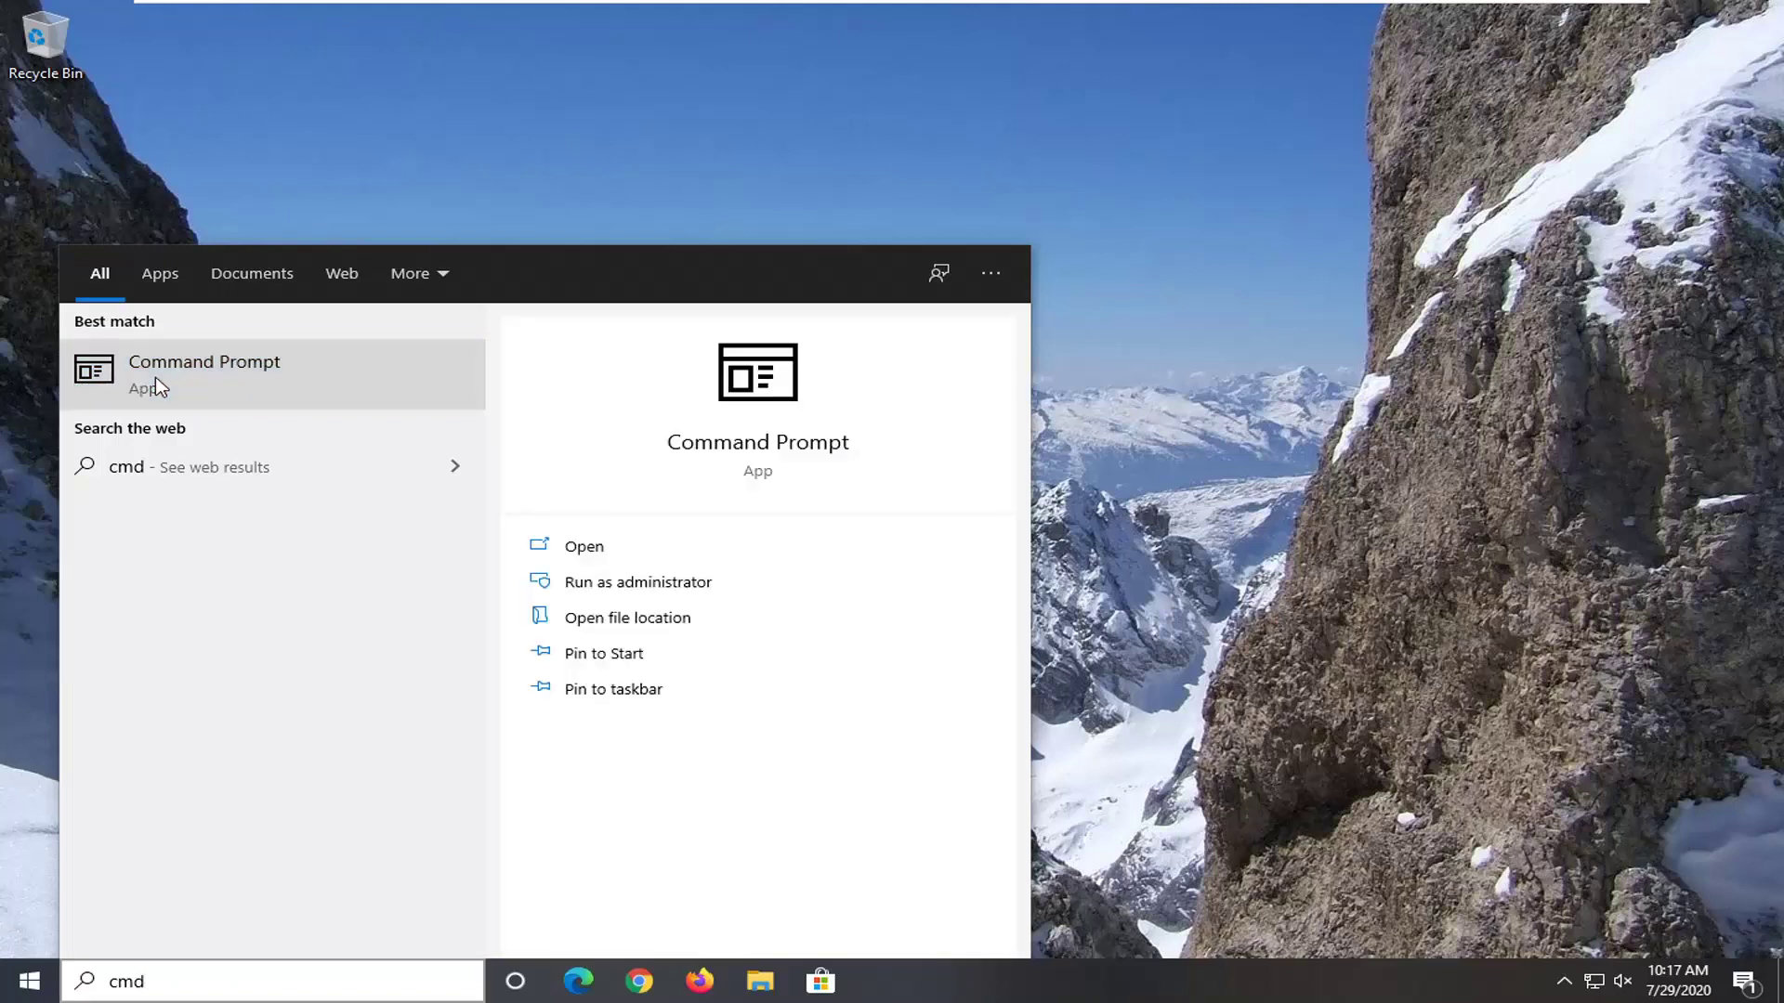
right_click(158, 385)
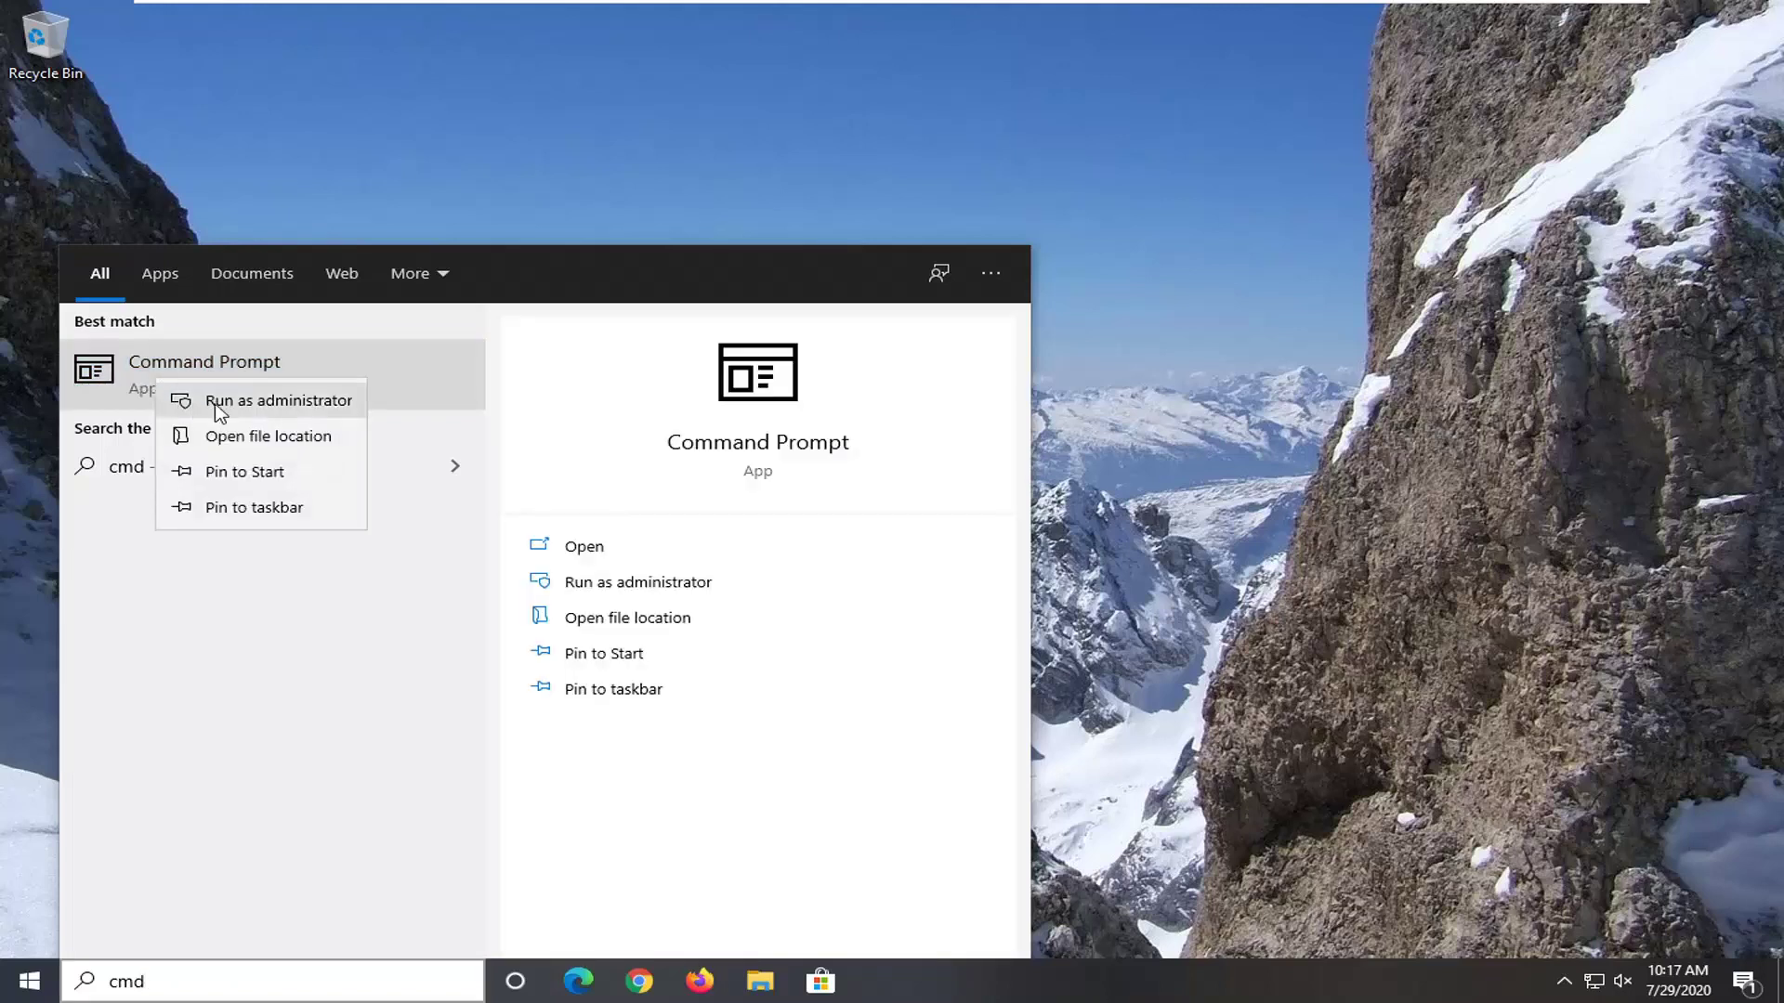
left_click(249, 406)
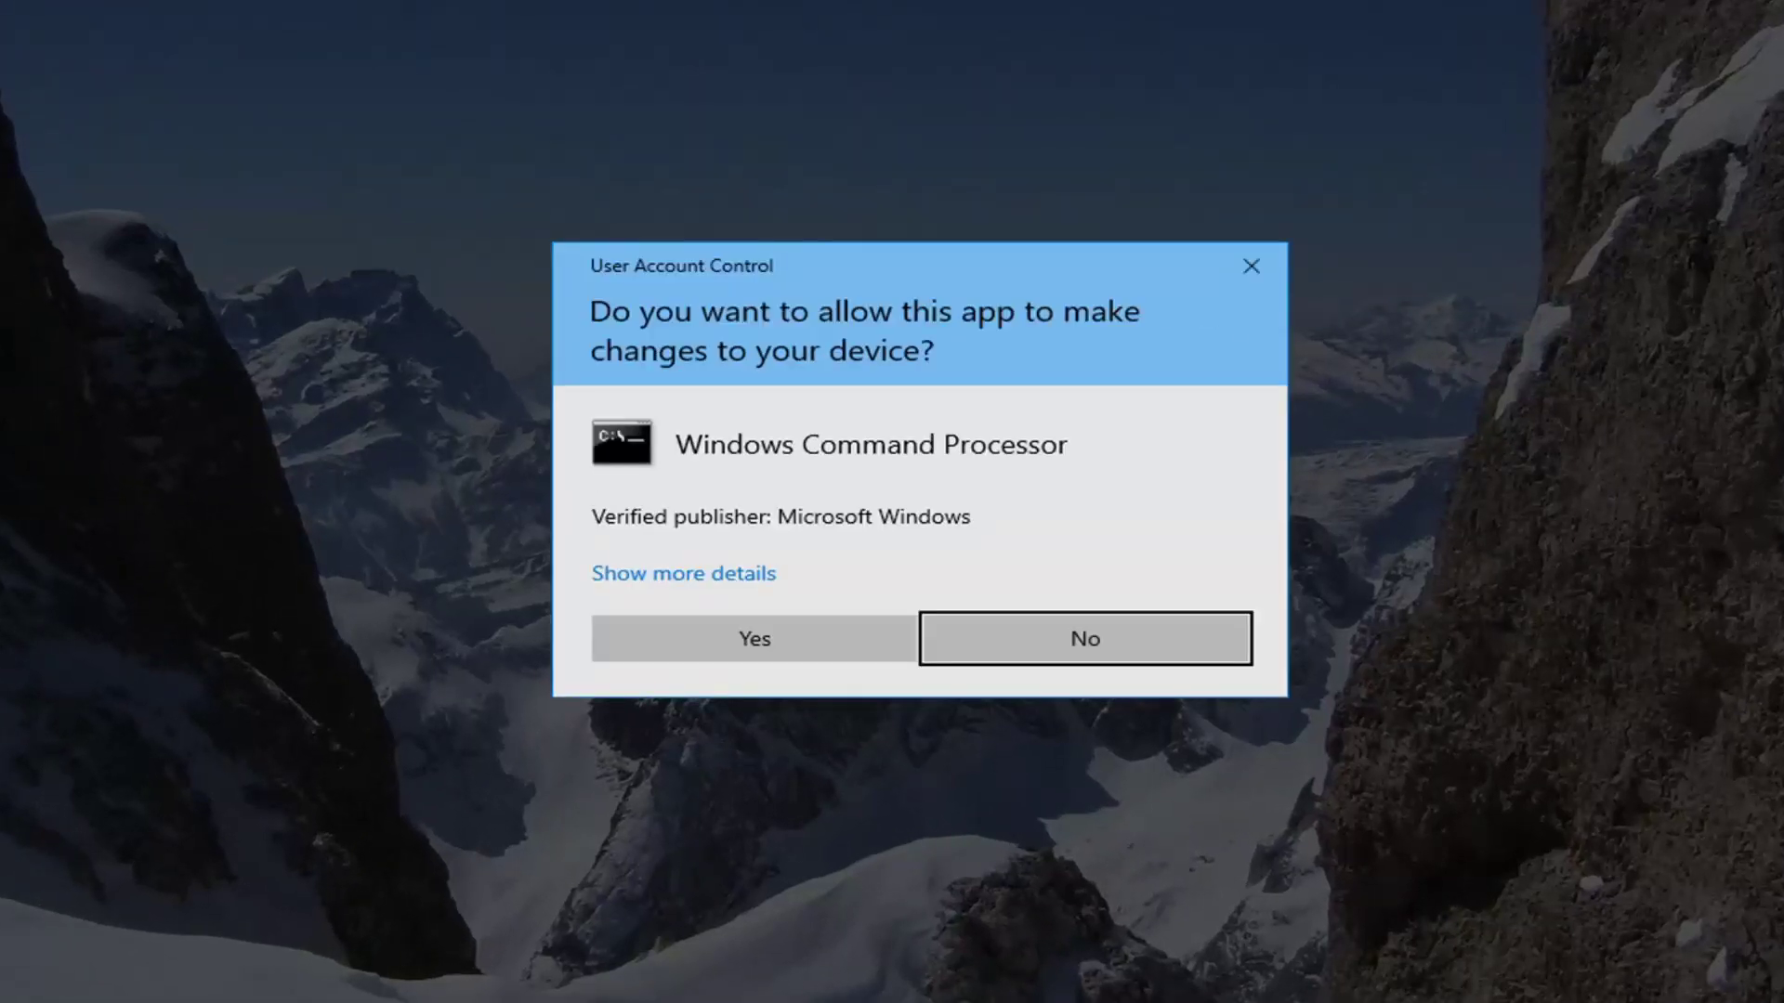
left_click(748, 643)
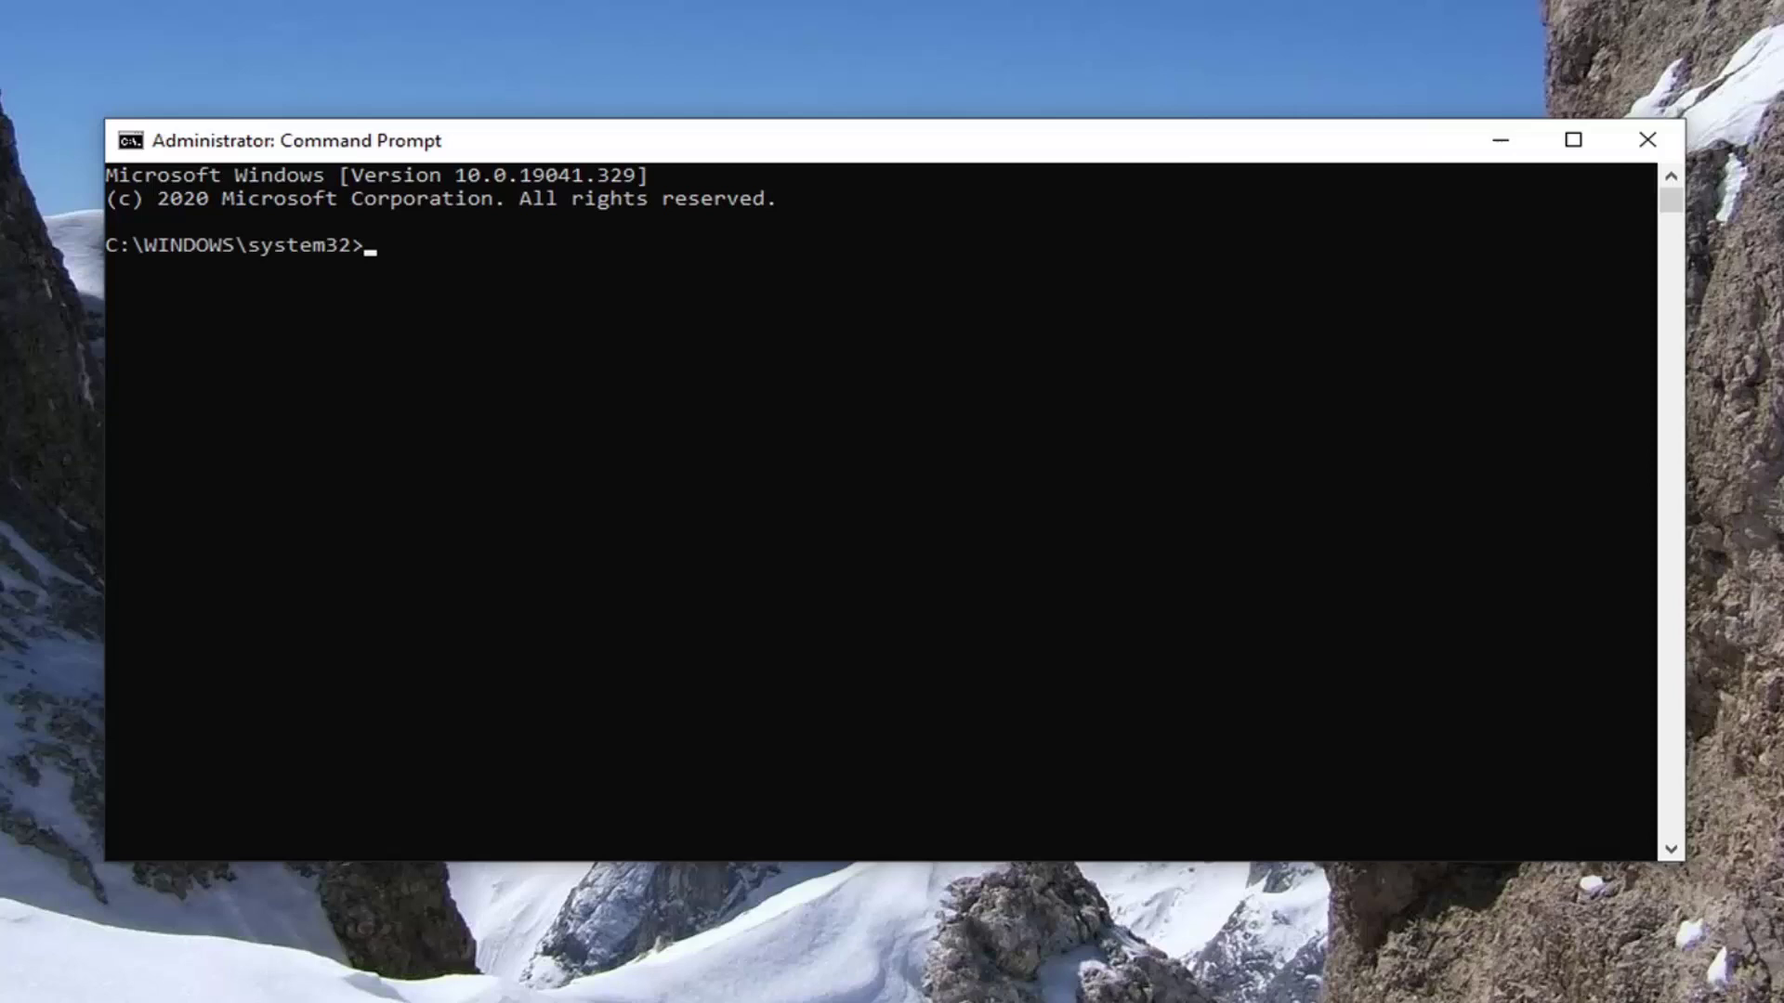
Drag the elevated Command Prompt window slightly up and to the left.
left_click_drag(685, 141, 674, 100)
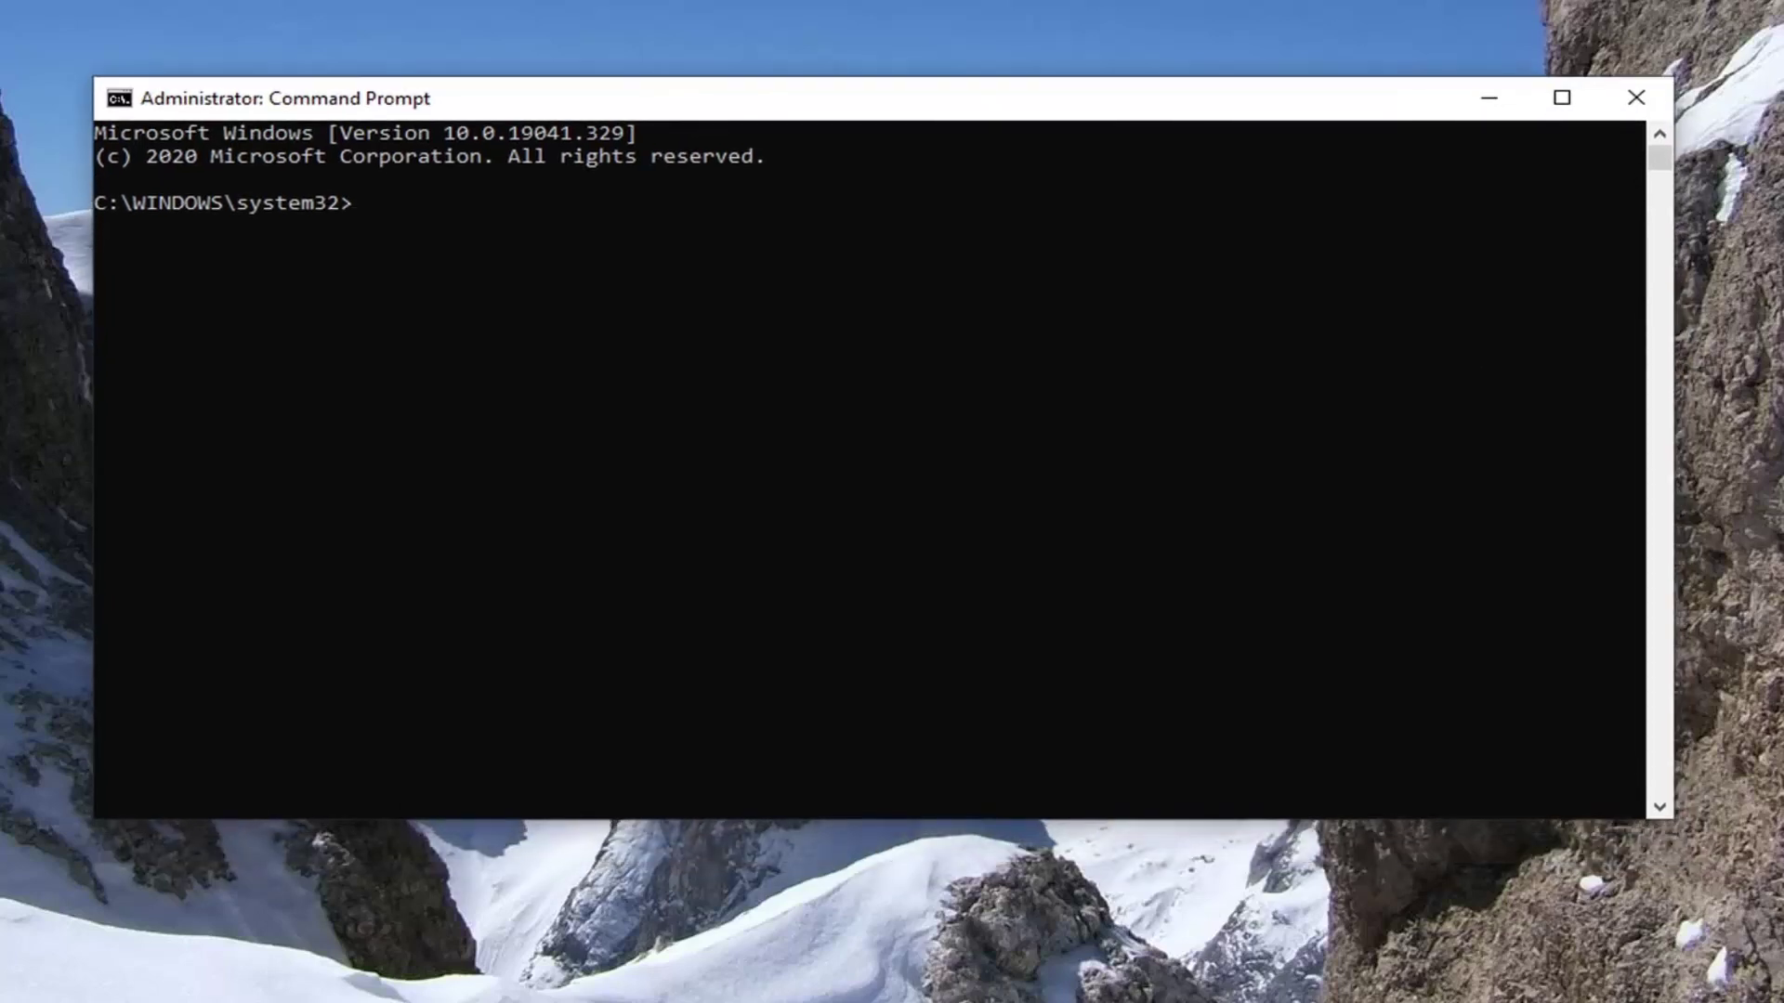
Paste and run 'net localgroup Administrators /add networkservice' through the window's Edit menu.
right_click(779, 119)
left_click(716, 111)
right_click(806, 104)
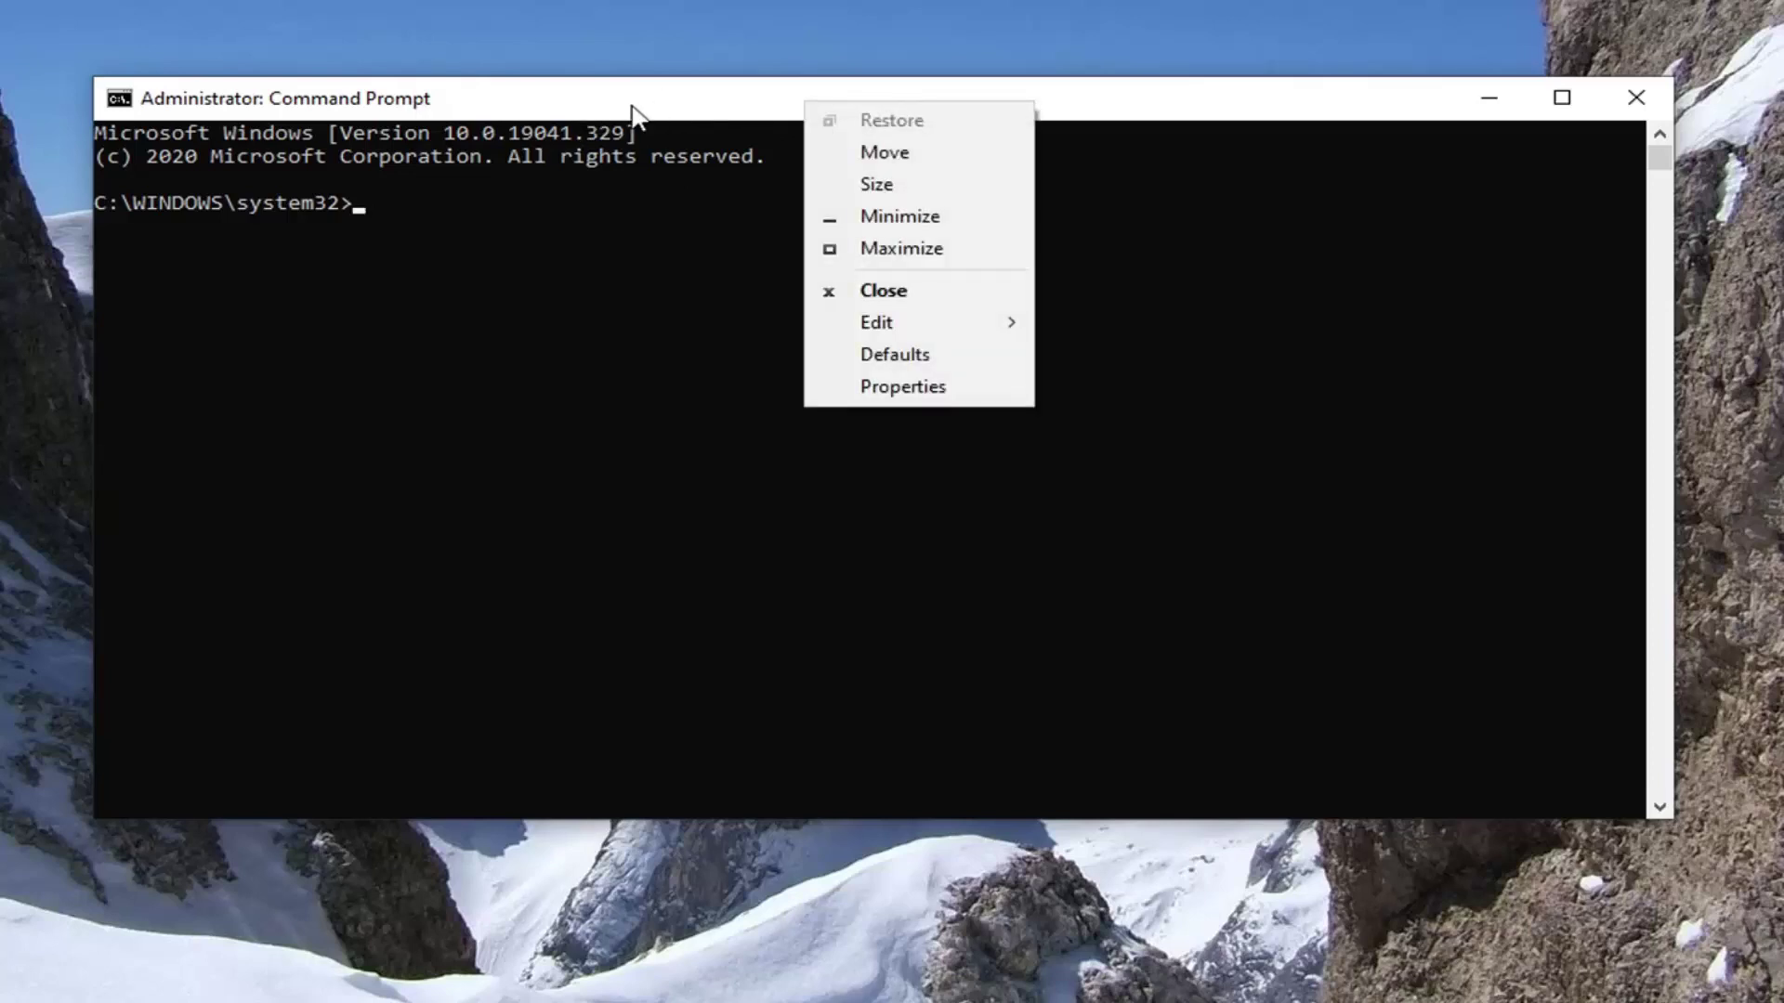
mouse_move(840, 335)
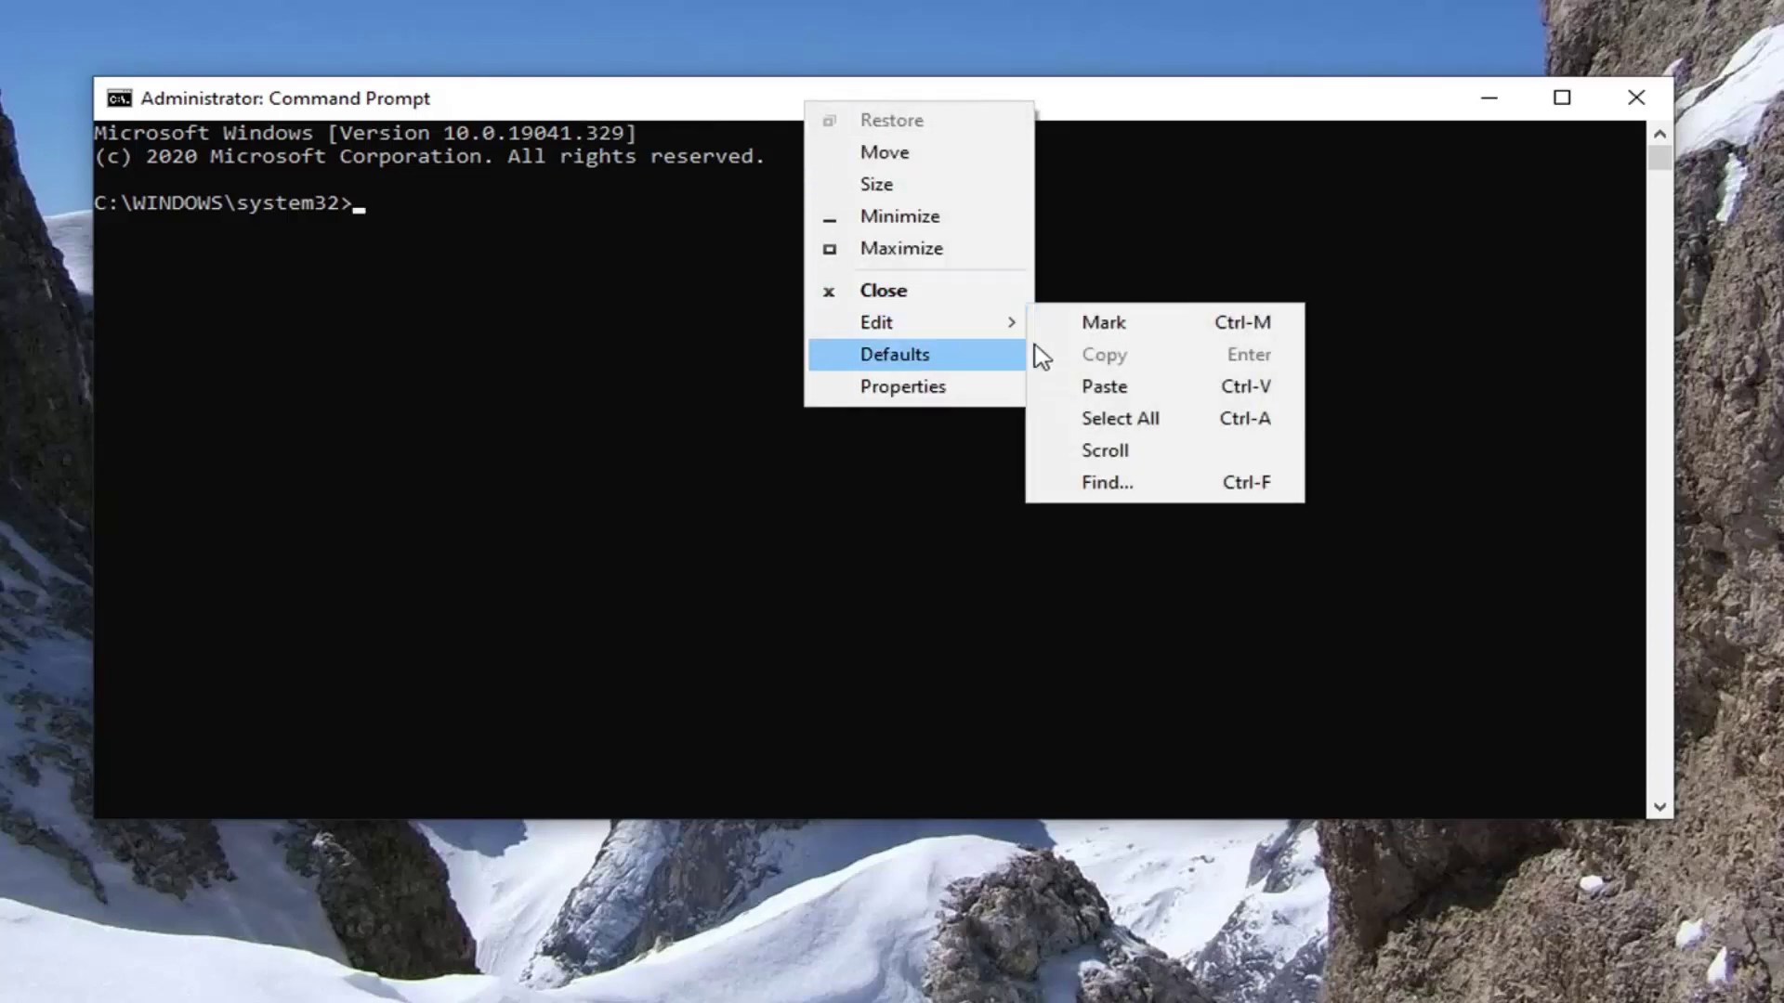
left_click(1078, 397)
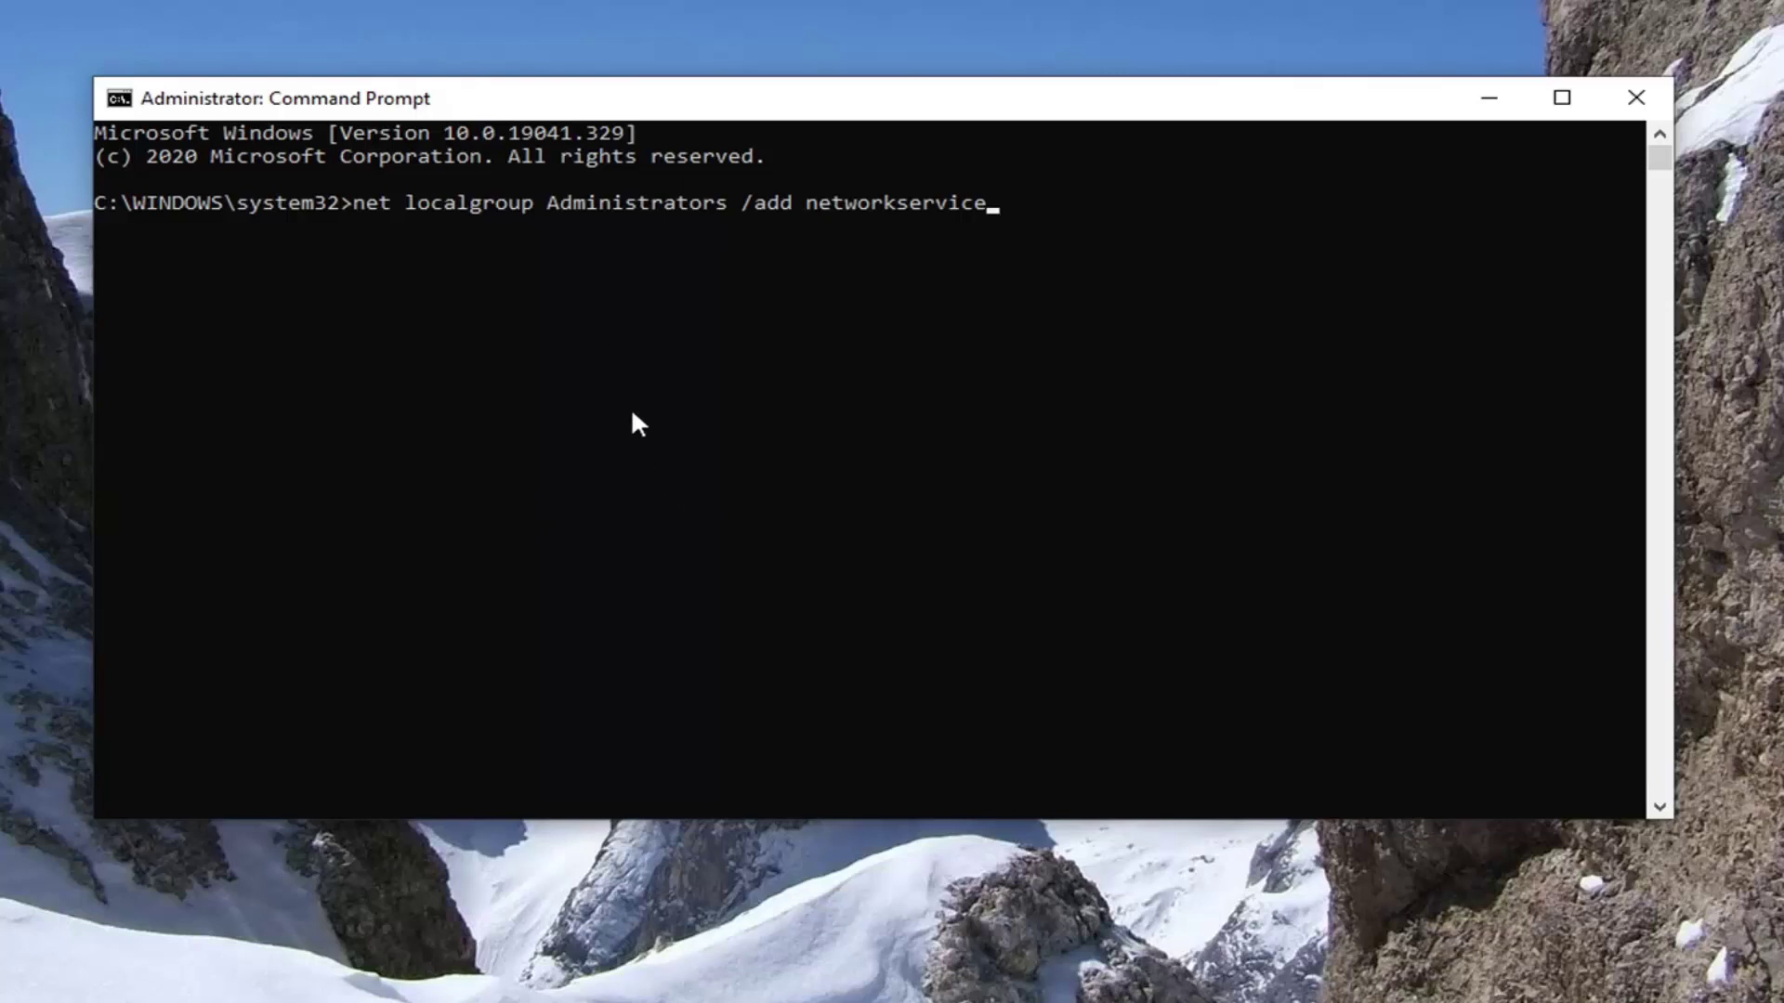
key("Return")
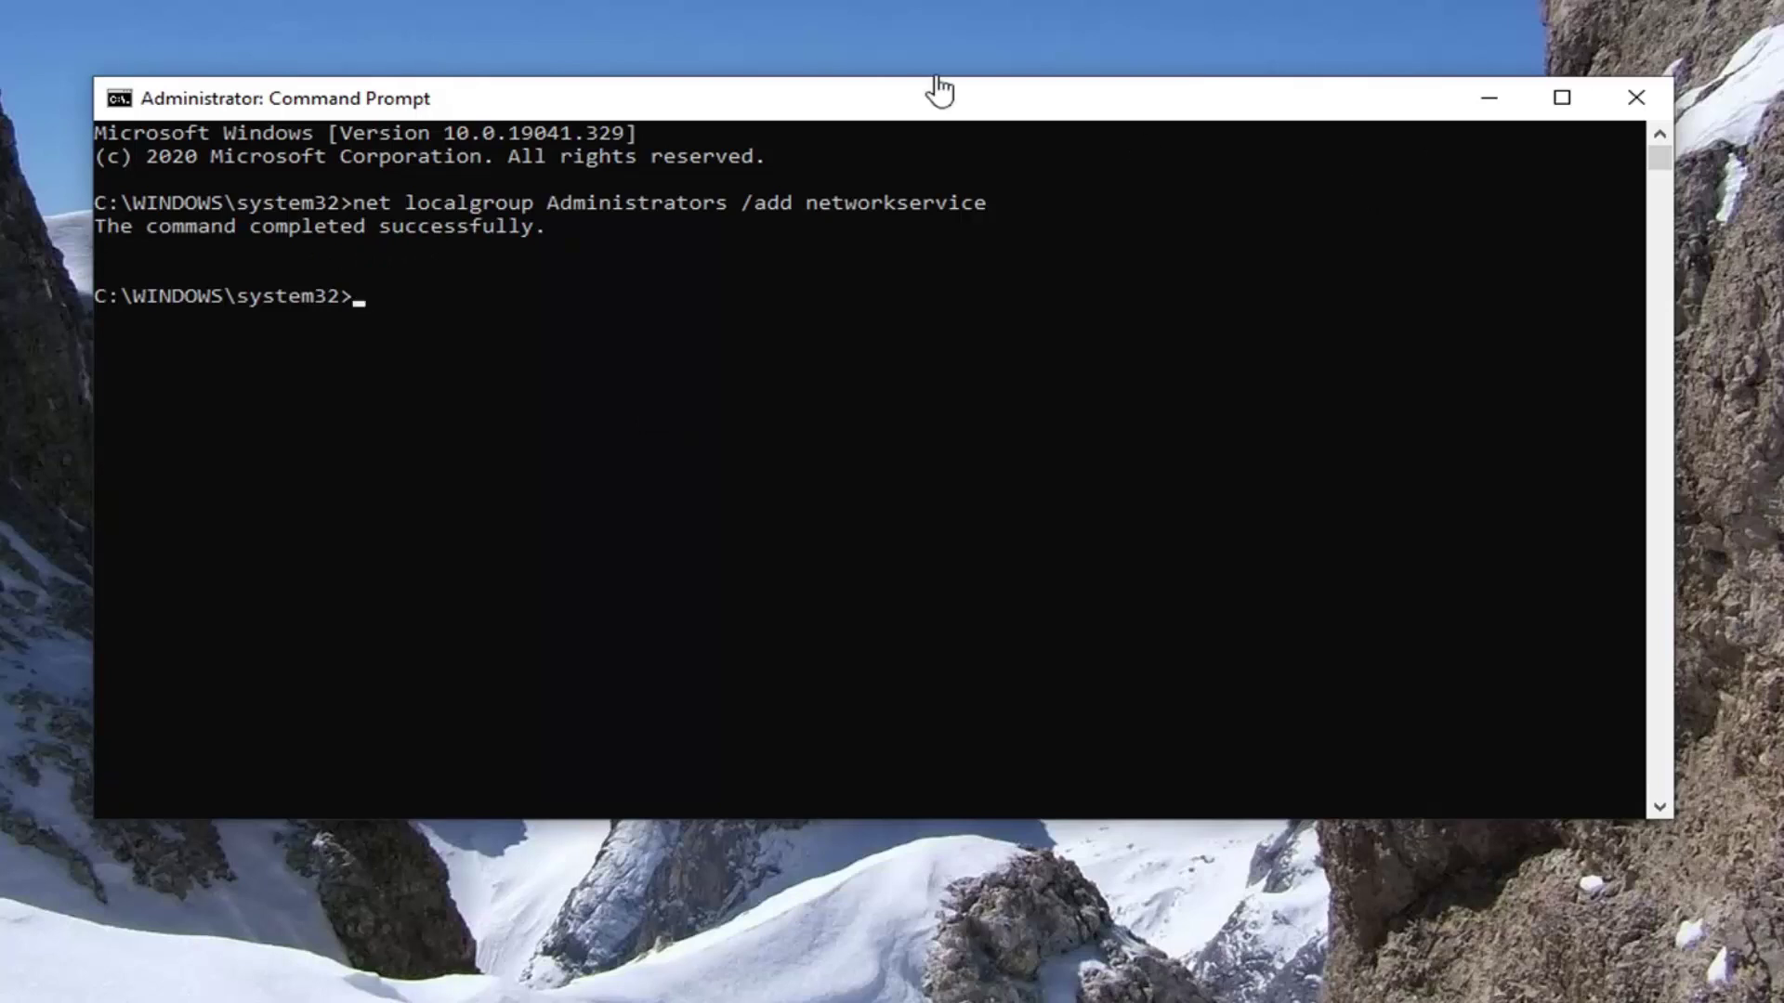
right_click(774, 92)
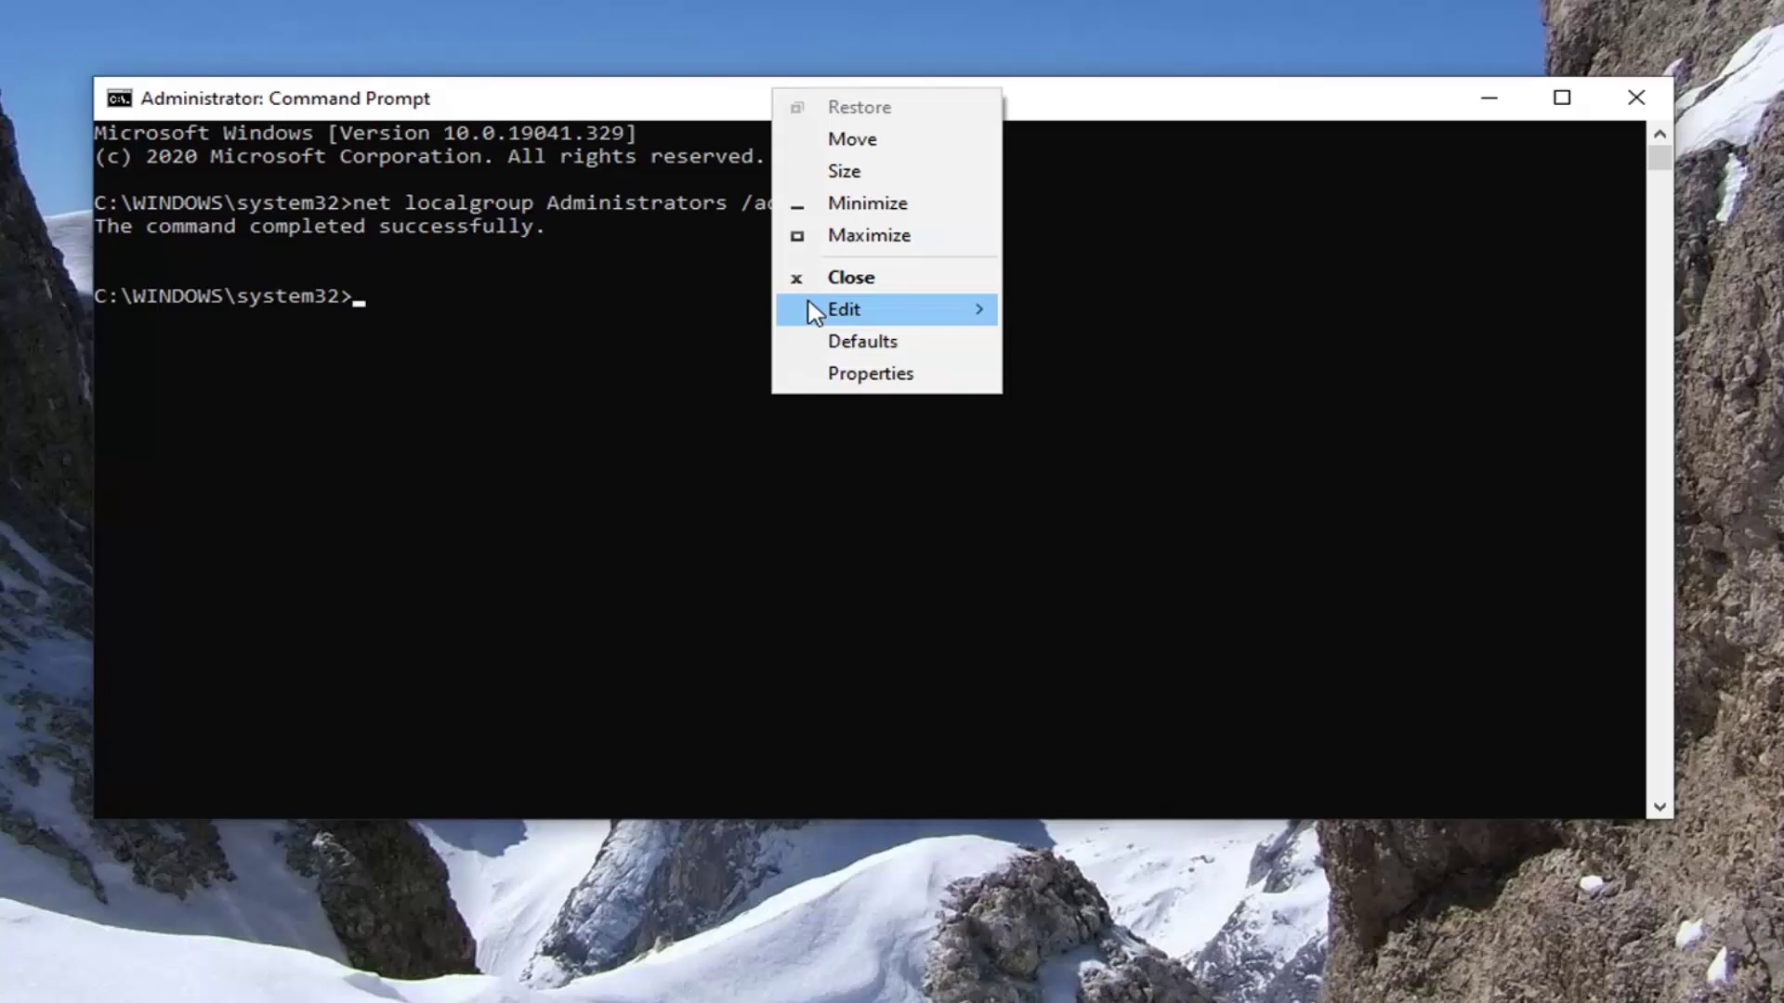
left_click(709, 12)
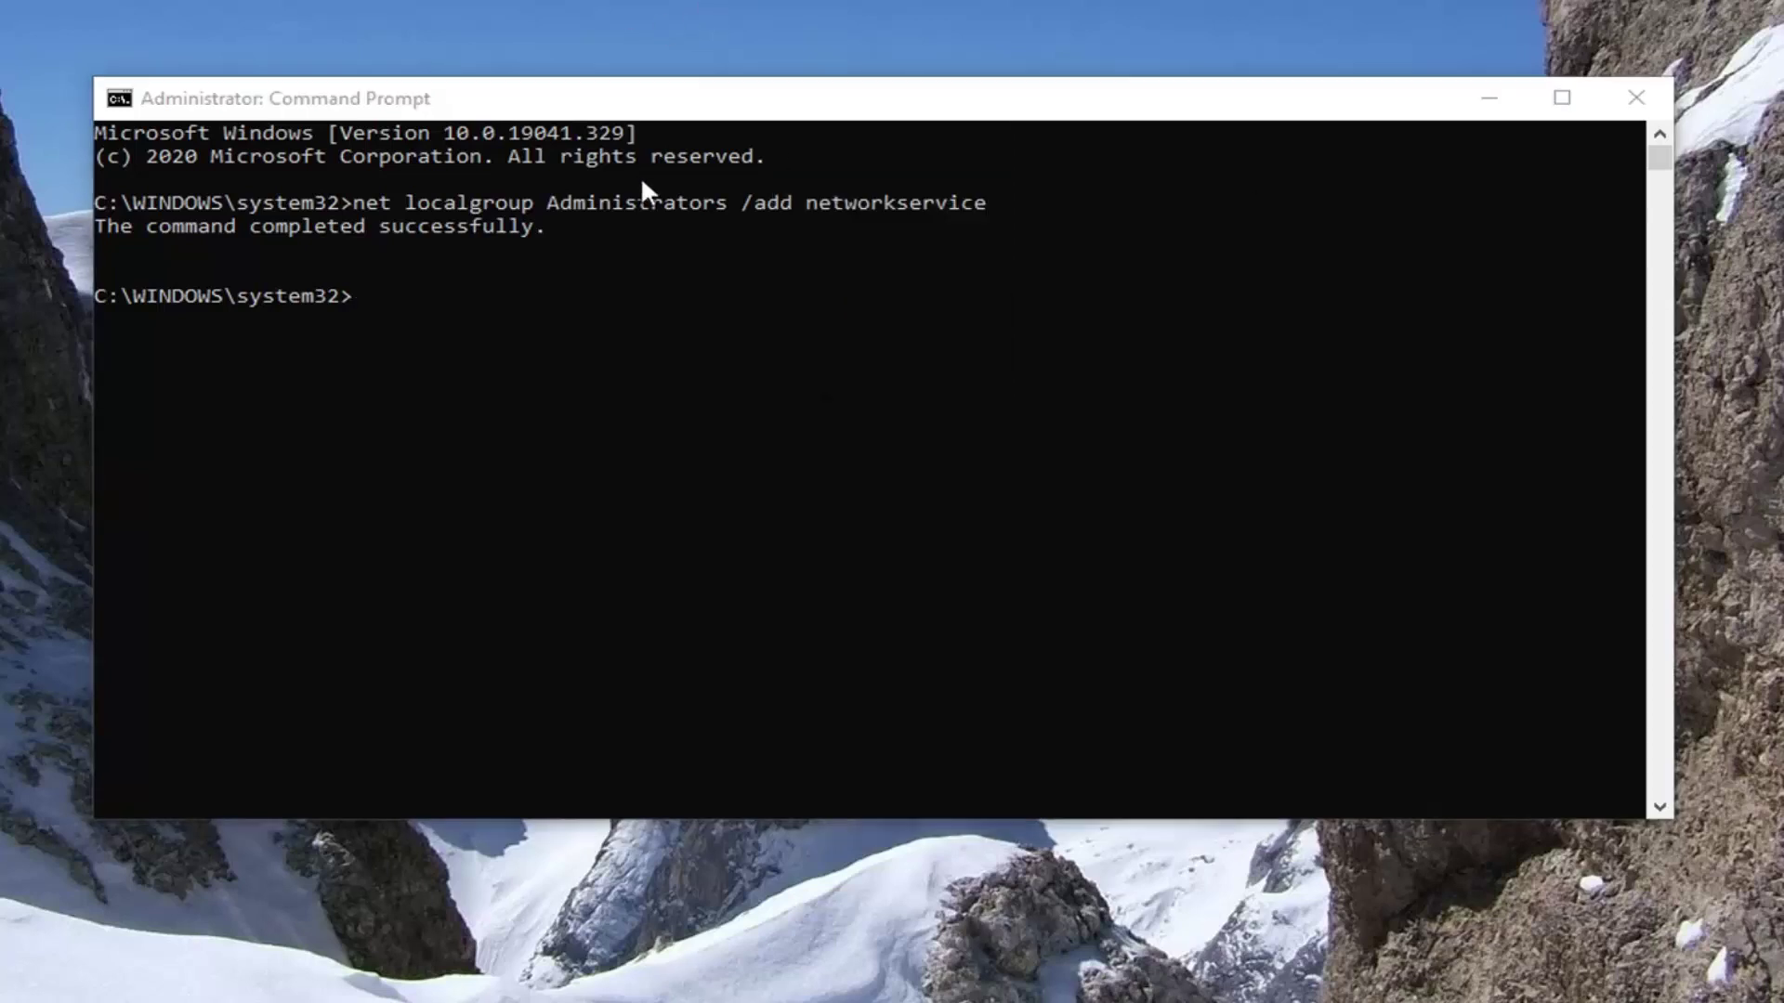
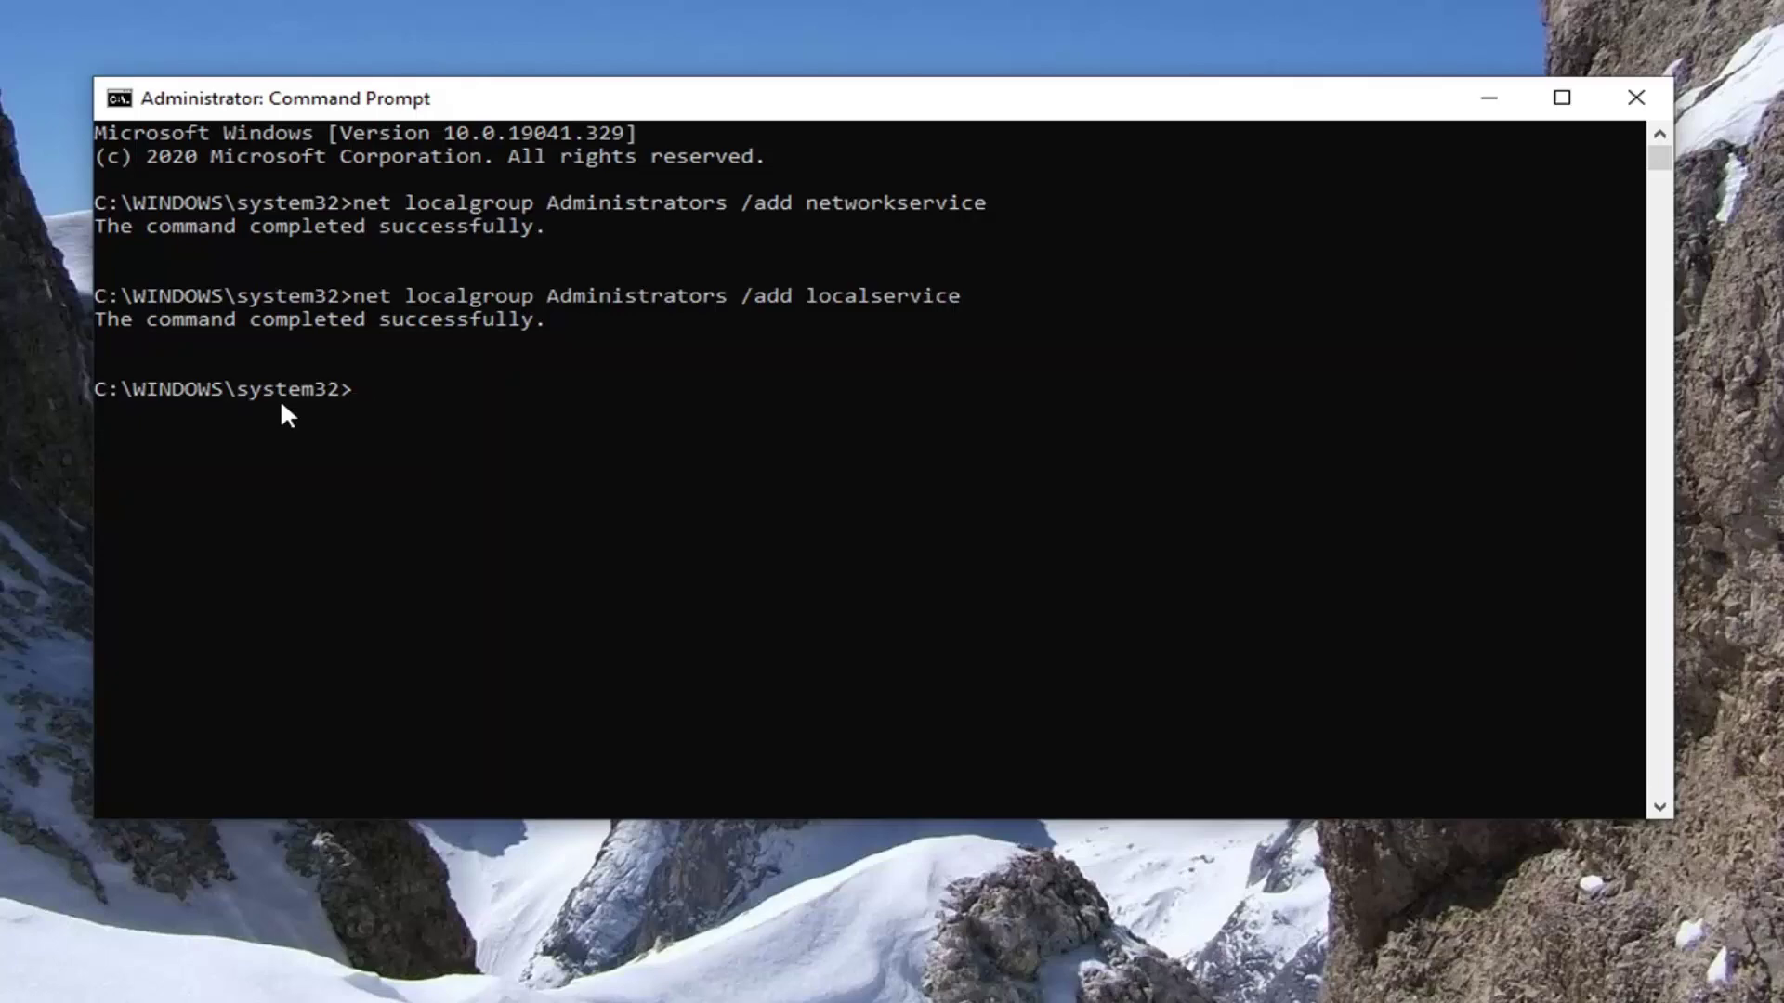
Close the elevated Command Prompt window after adding both service accounts to Administrators.
left_click(1637, 98)
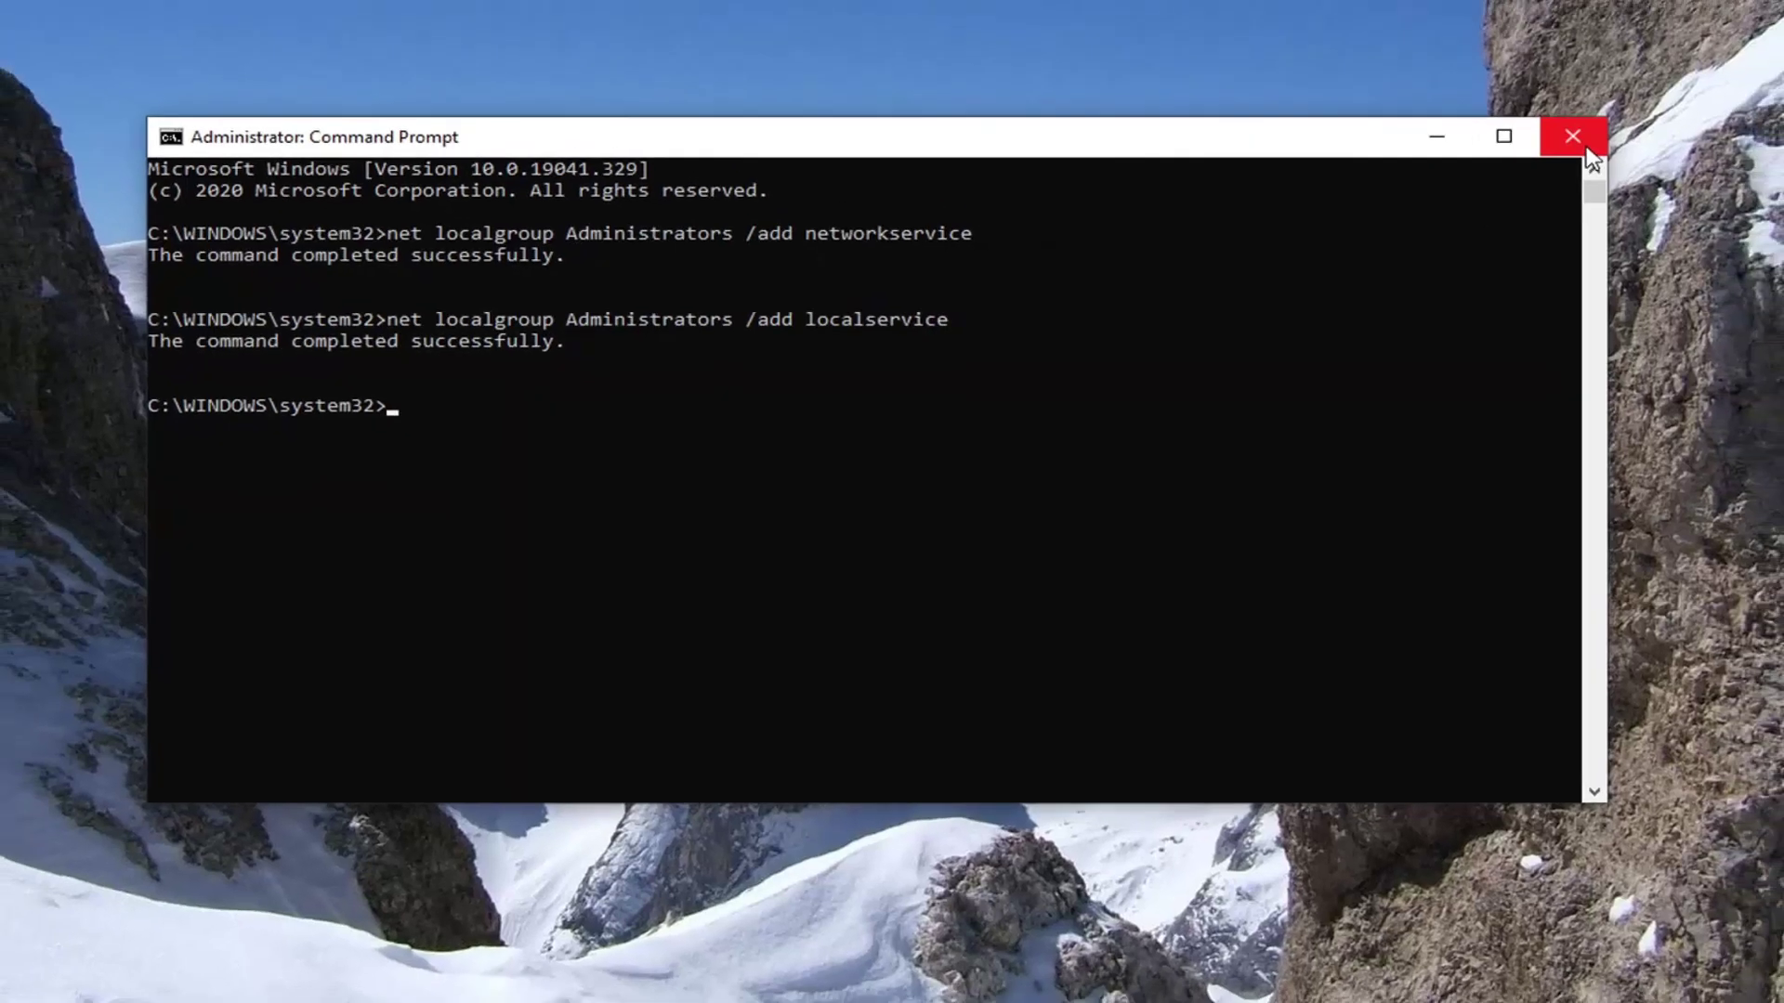